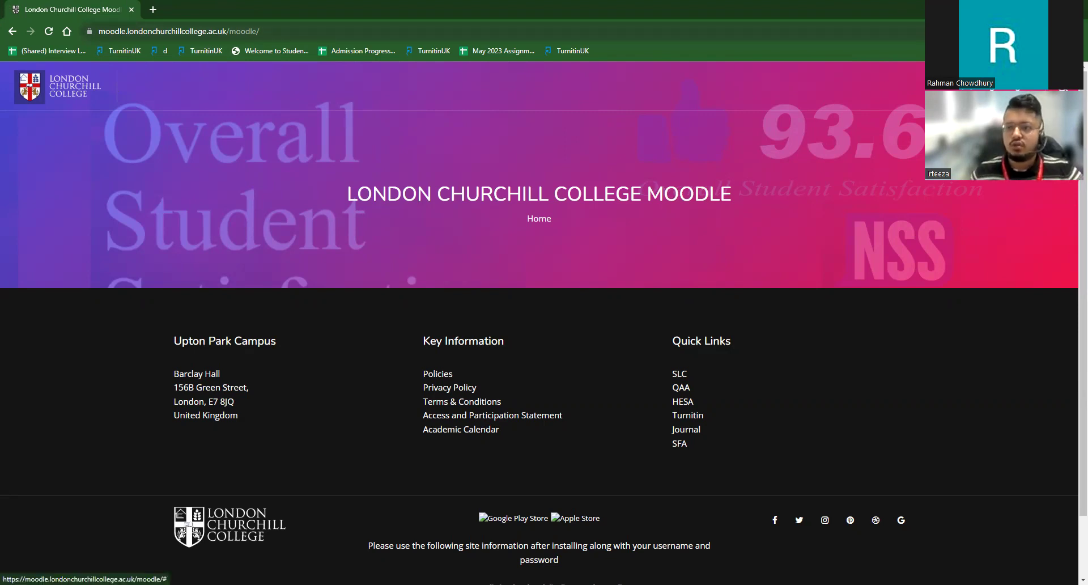
Step: Open the login form and sign in to the Moodle account with the prefilled credentials
click(1020, 86)
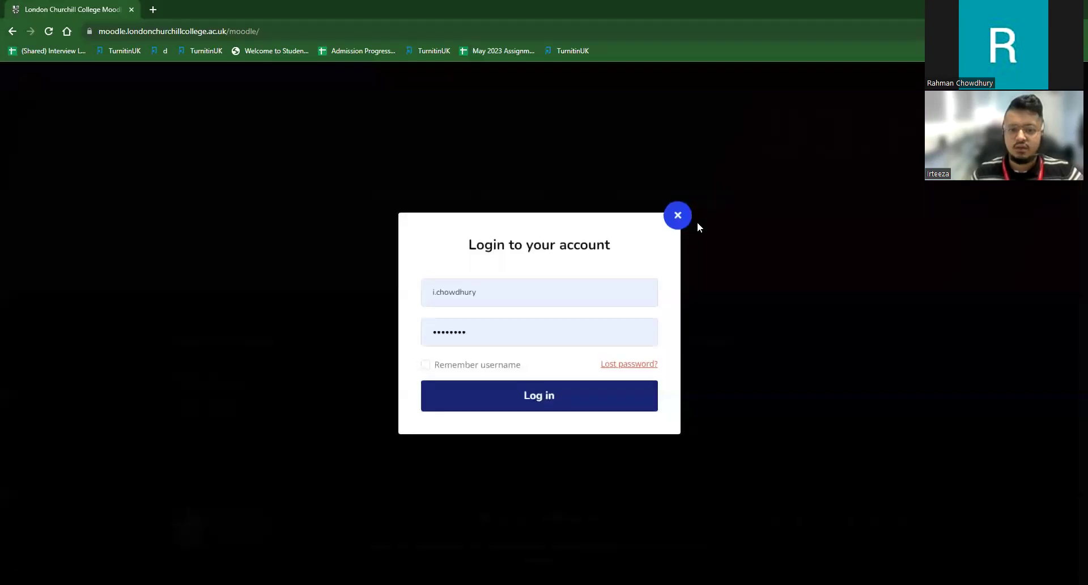
click(677, 217)
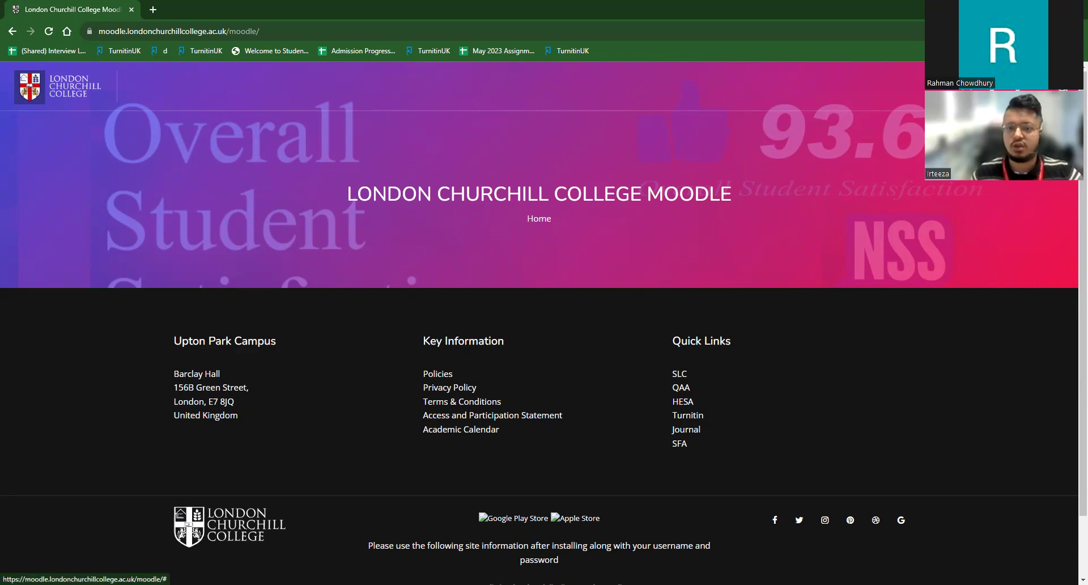
click(1008, 85)
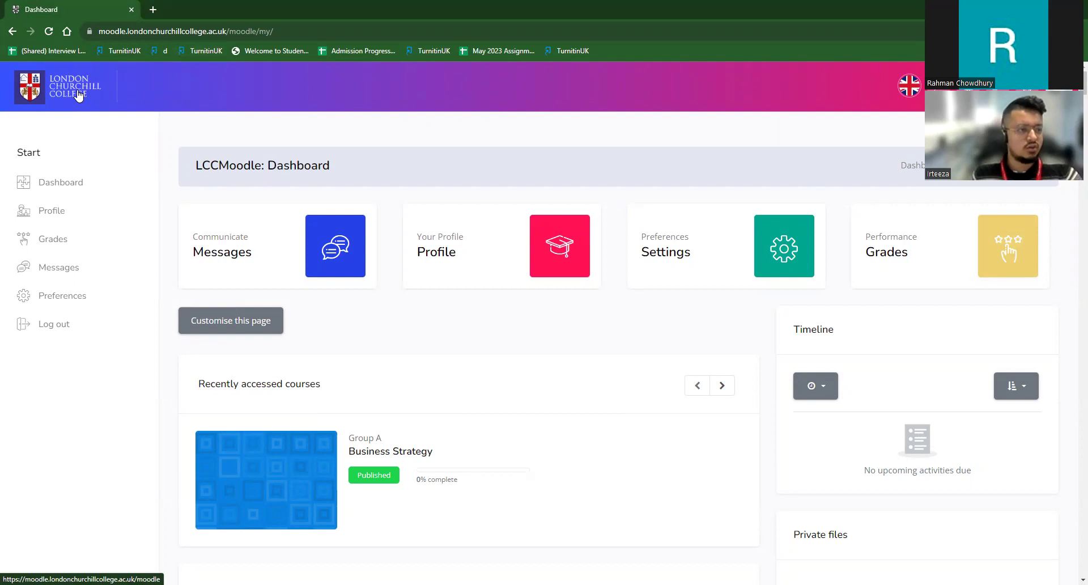
Step: Look through the dashboard's Start menu, language selector, notifications, messages drawer and account menu
drag(18, 152, 43, 159)
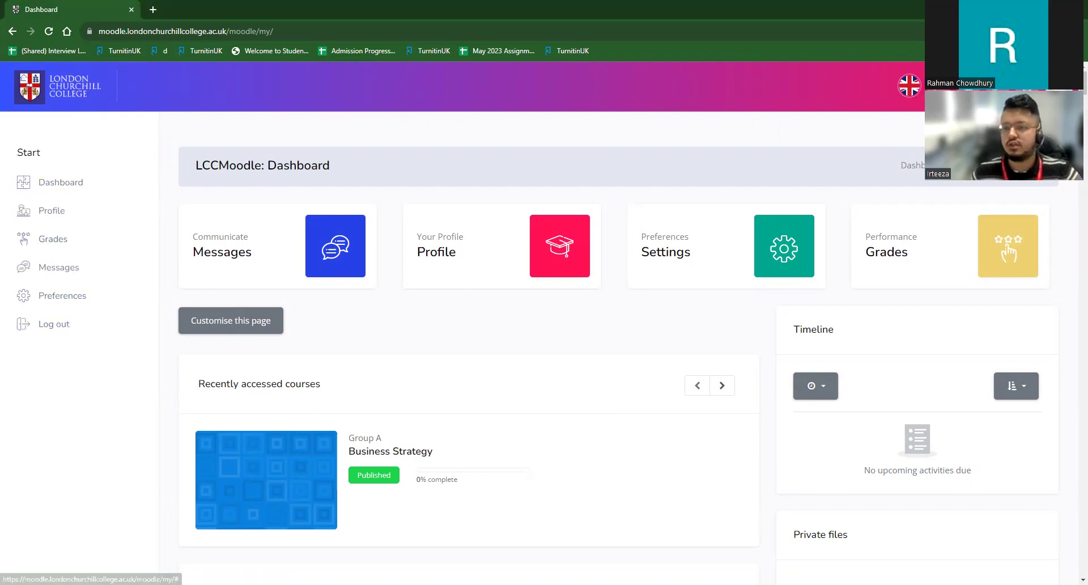
click(908, 86)
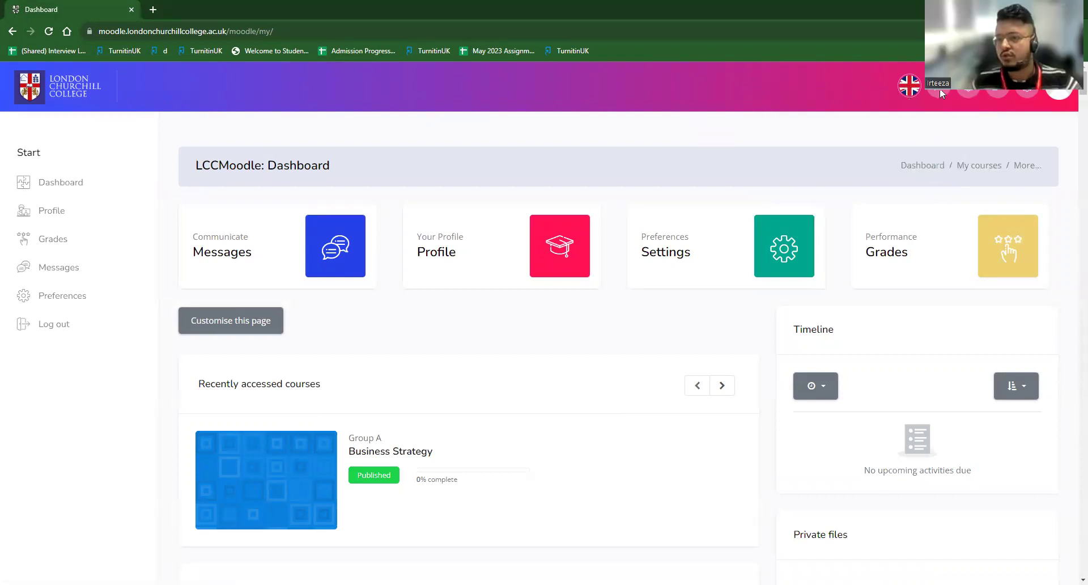
click(939, 87)
click(939, 87)
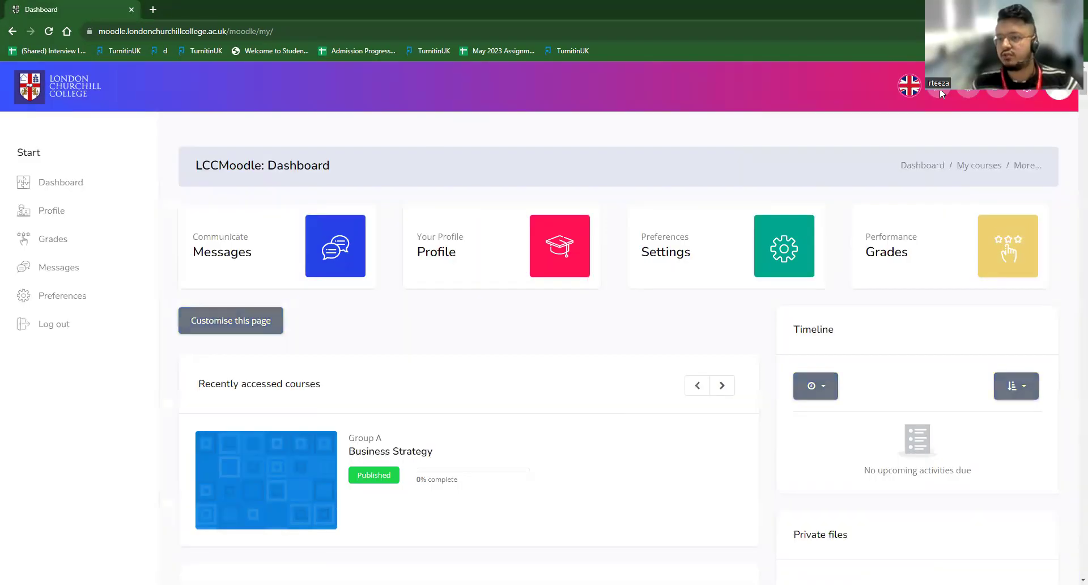
click(969, 89)
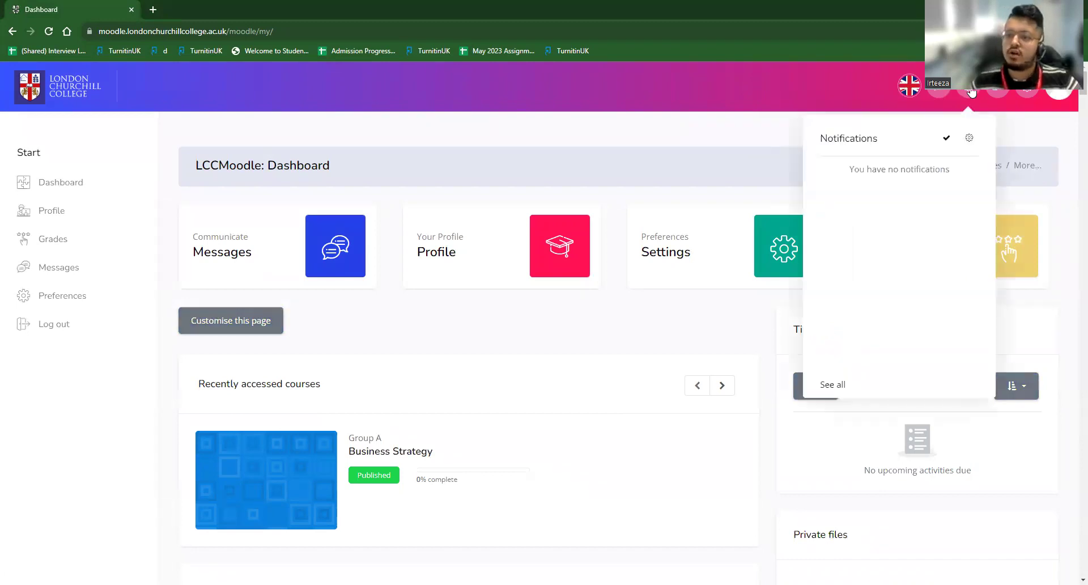
click(998, 97)
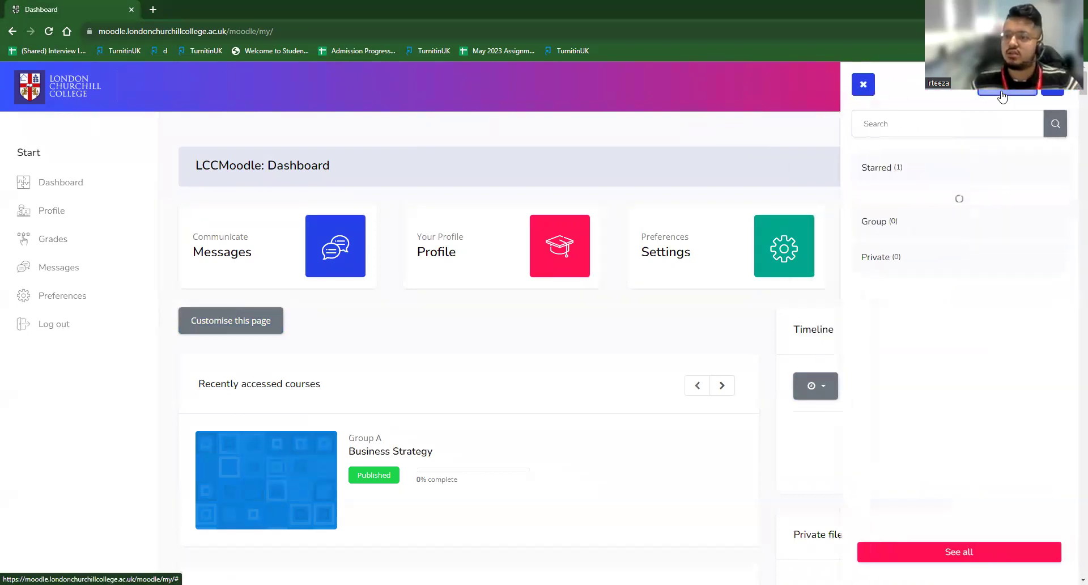
click(863, 83)
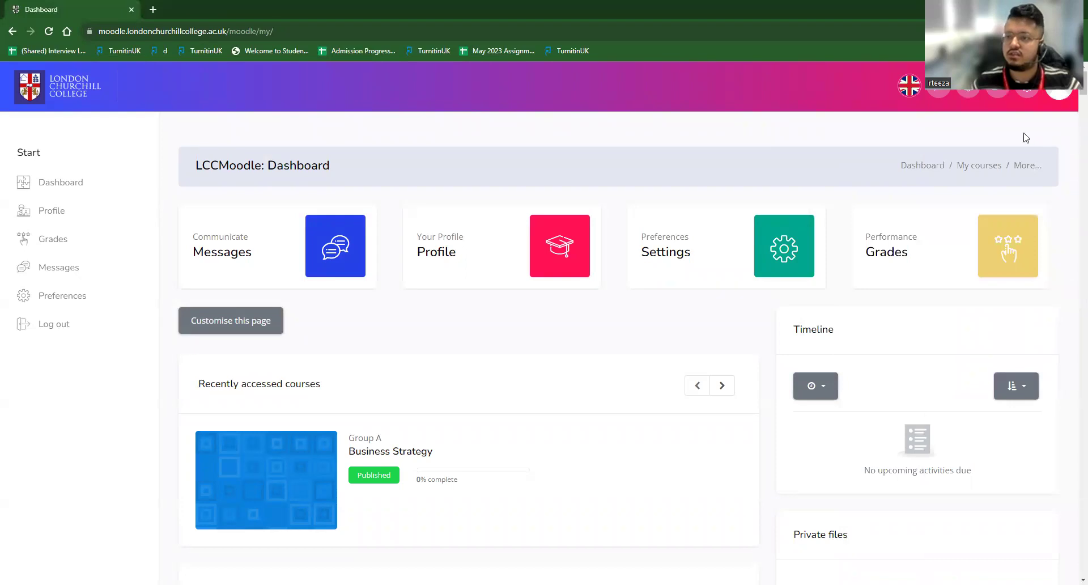
click(1057, 101)
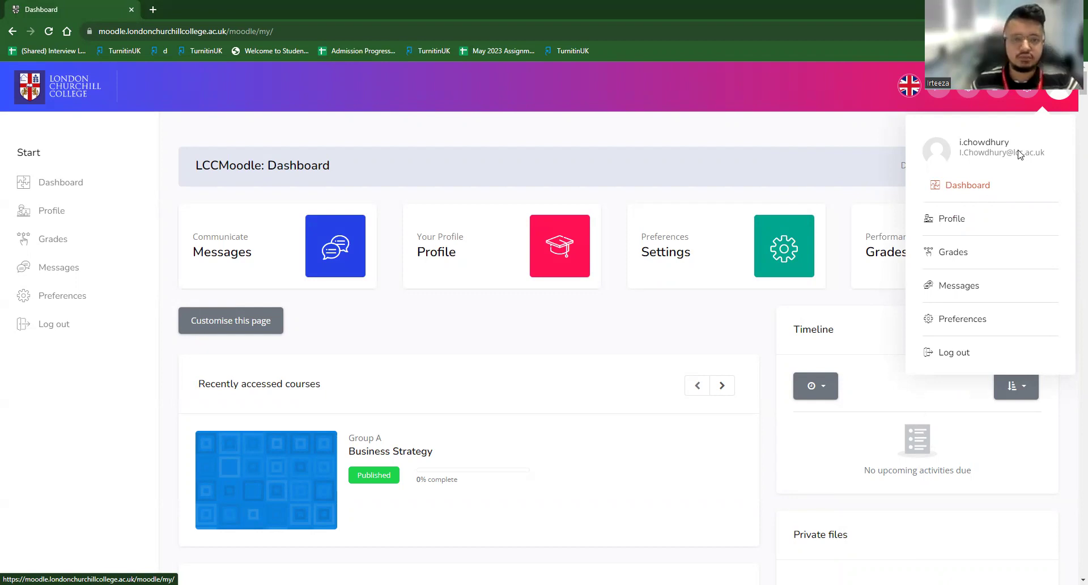
Step: Open the Site home page from the site's navigation list
click(1026, 92)
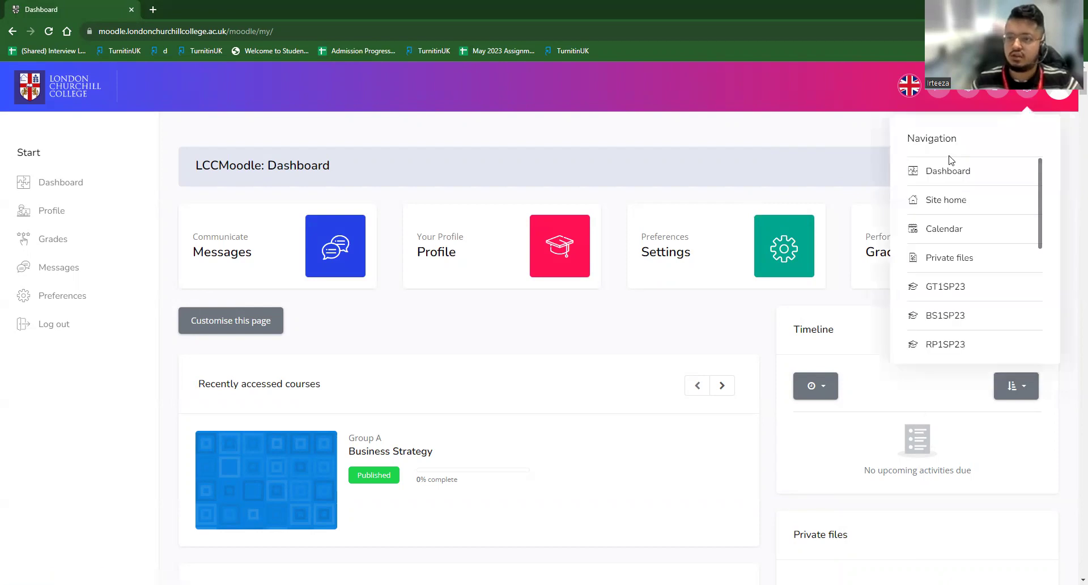
triple_click(978, 141)
click(978, 140)
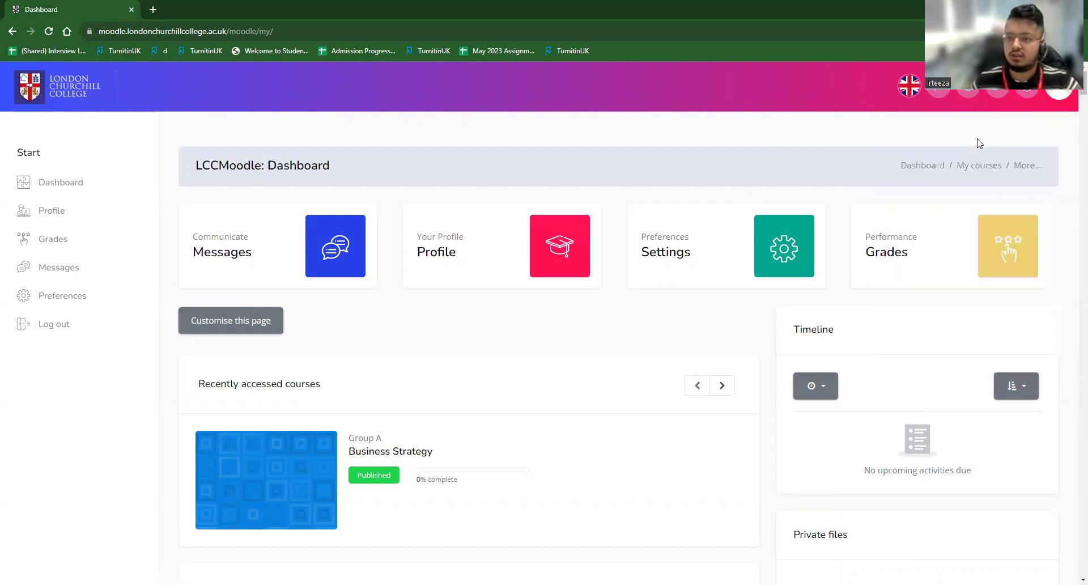
click(1026, 92)
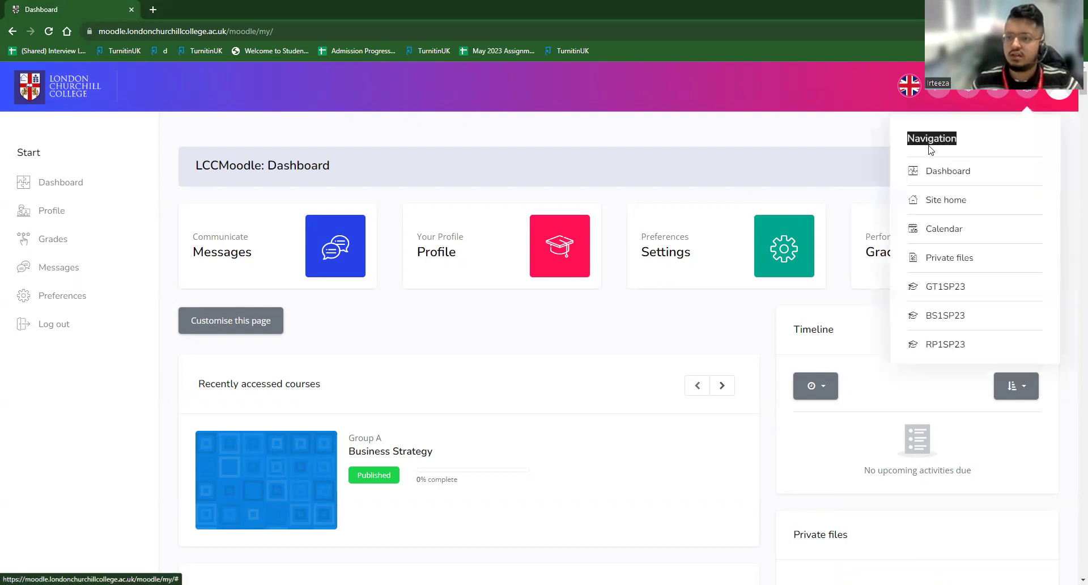
click(953, 201)
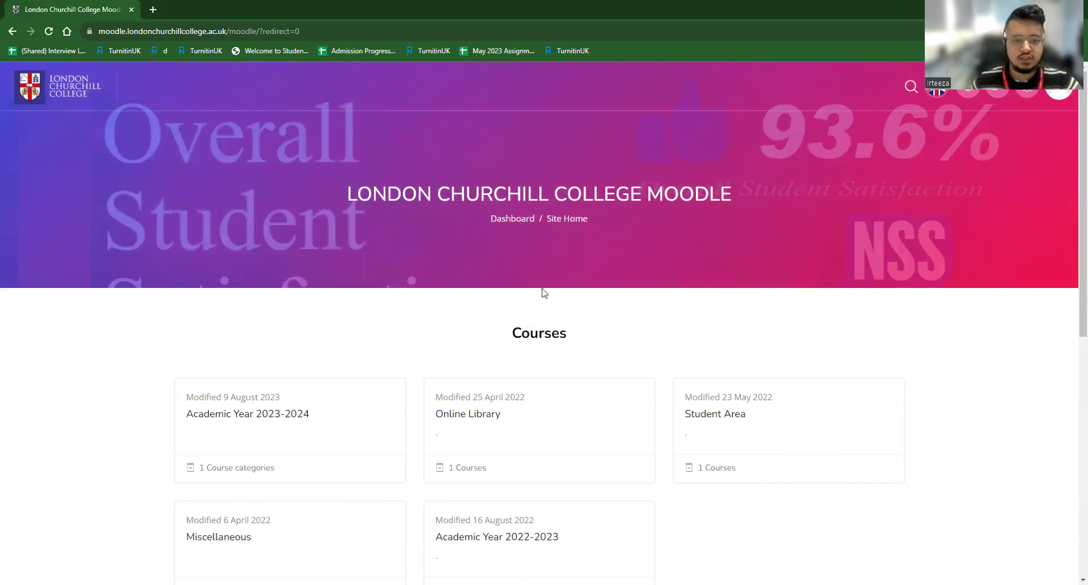
Step: Review the course categories on the site home and open Academic Year 2023-2024 in a new browser tab
scroll(624, 368, down, 4)
scroll(656, 391, up, 2)
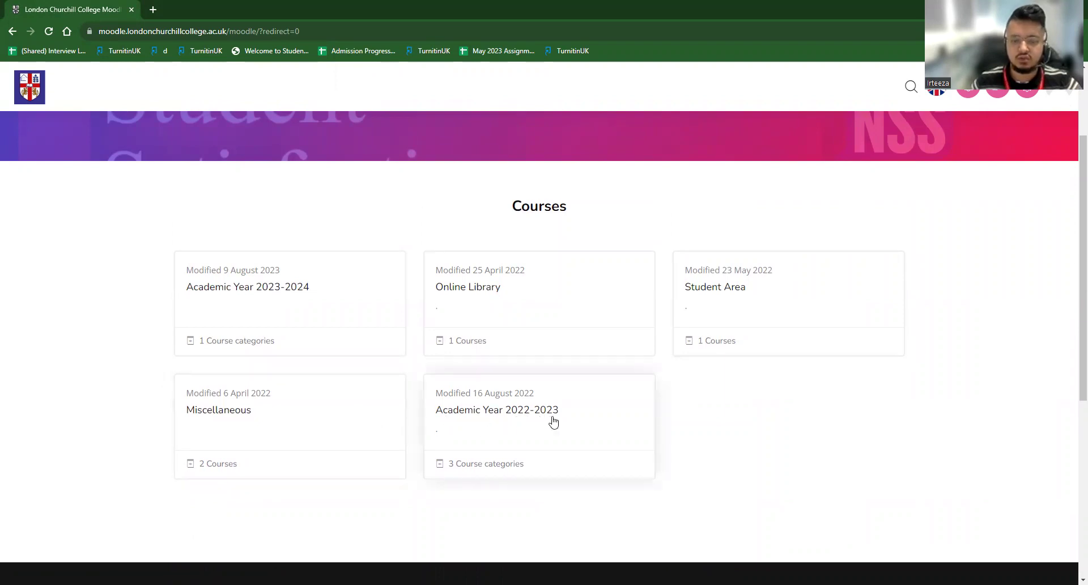
scroll(464, 422, up, 3)
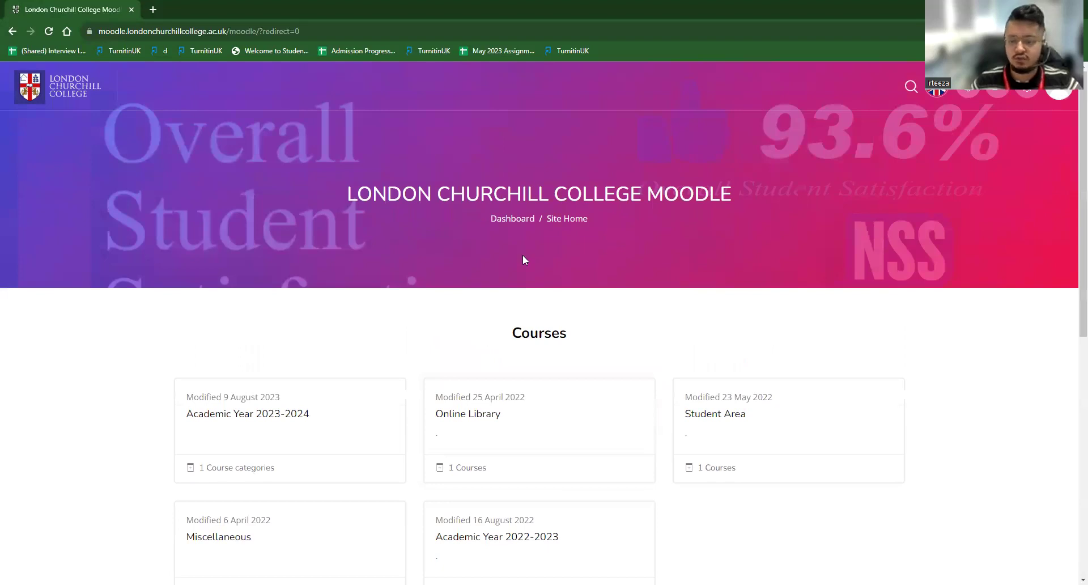
scroll(146, 355, down, 3)
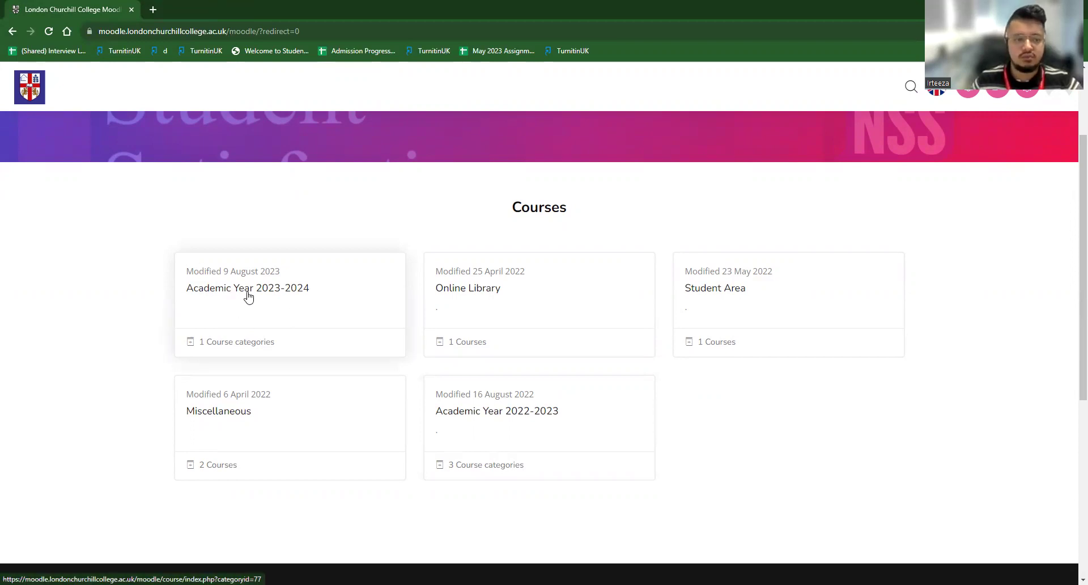
right_click(284, 289)
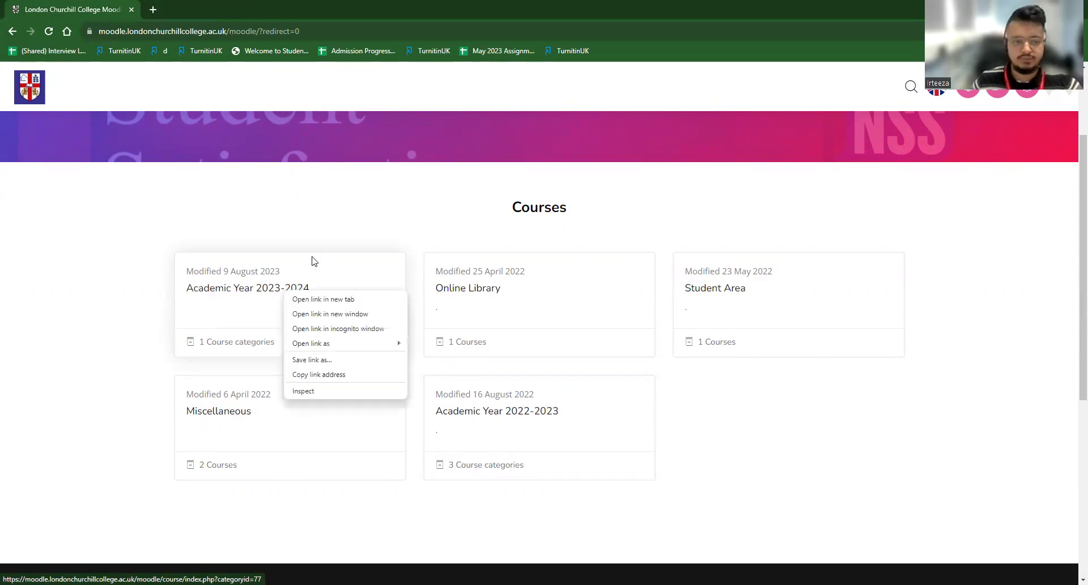
click(311, 304)
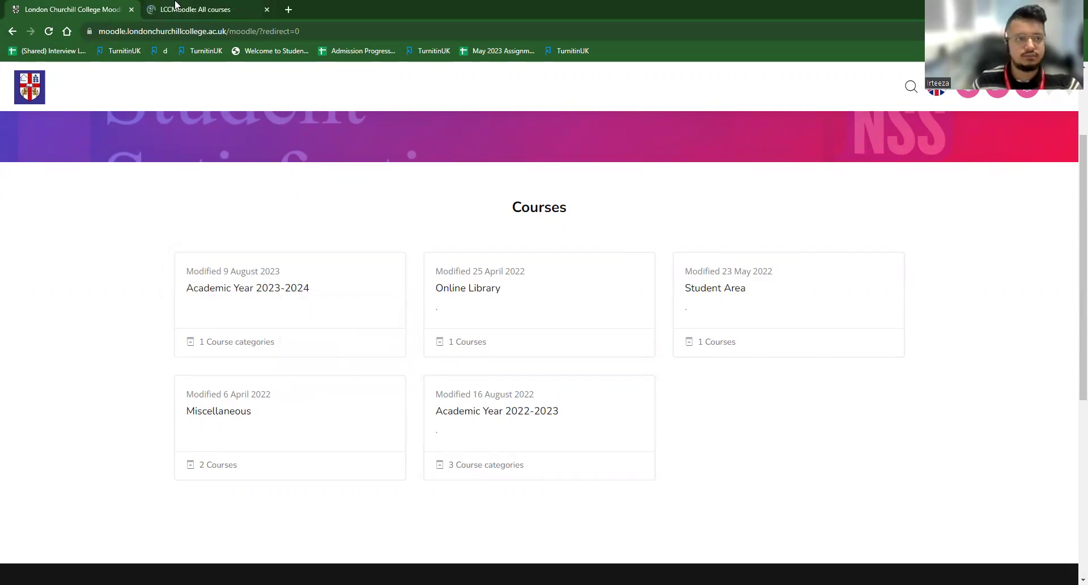
click(175, 7)
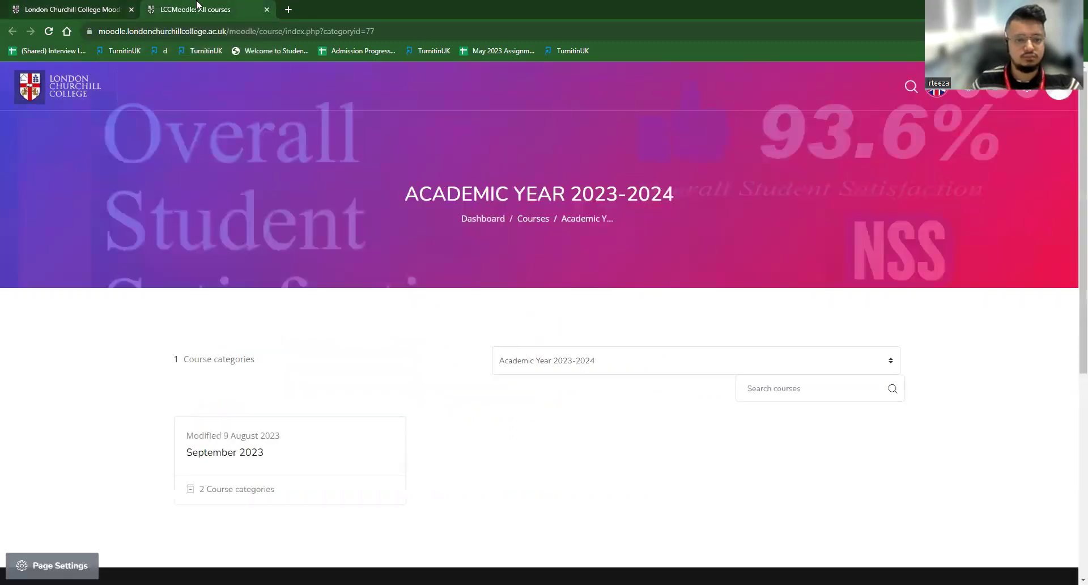
Step: Open the September 2023 category and its HND In Business (ESBM) September 2023 subcategory
click(242, 453)
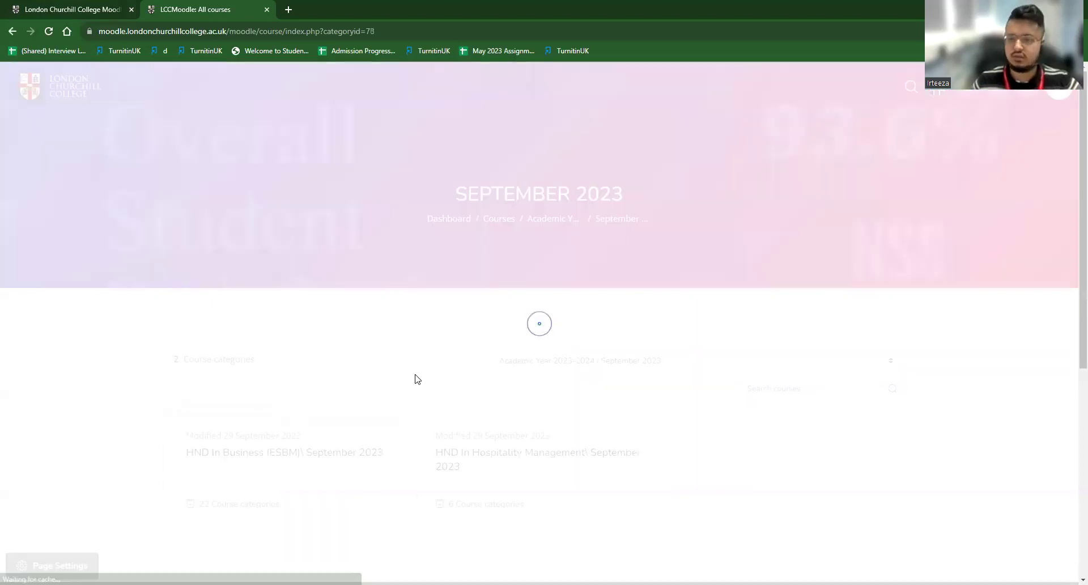
scroll(410, 294, down, 4)
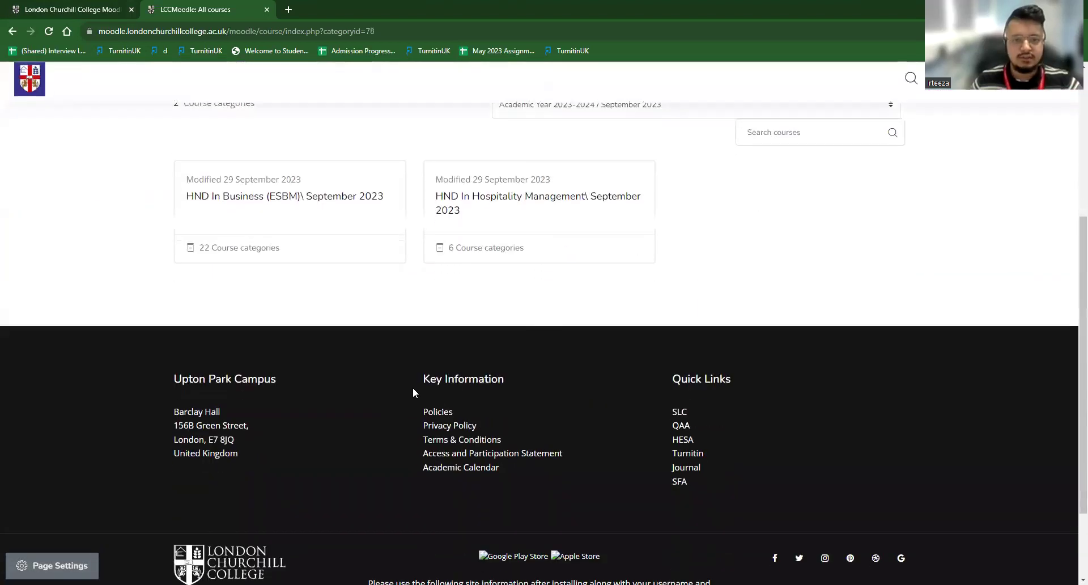
scroll(412, 386, up, 1)
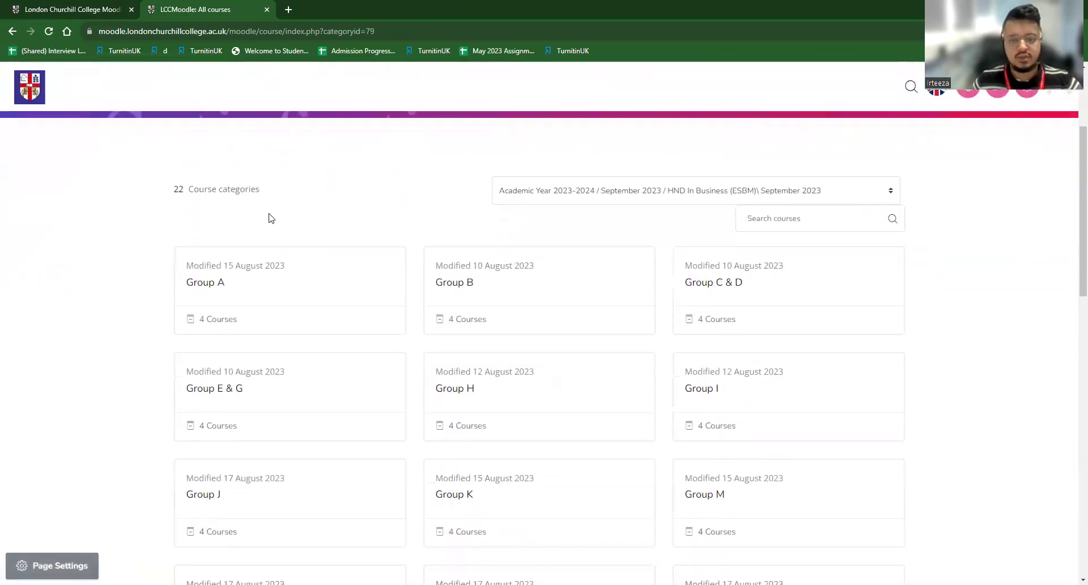
Step: Find Group C & D among the groups and open its Business Strategy course
scroll(780, 369, down, 3)
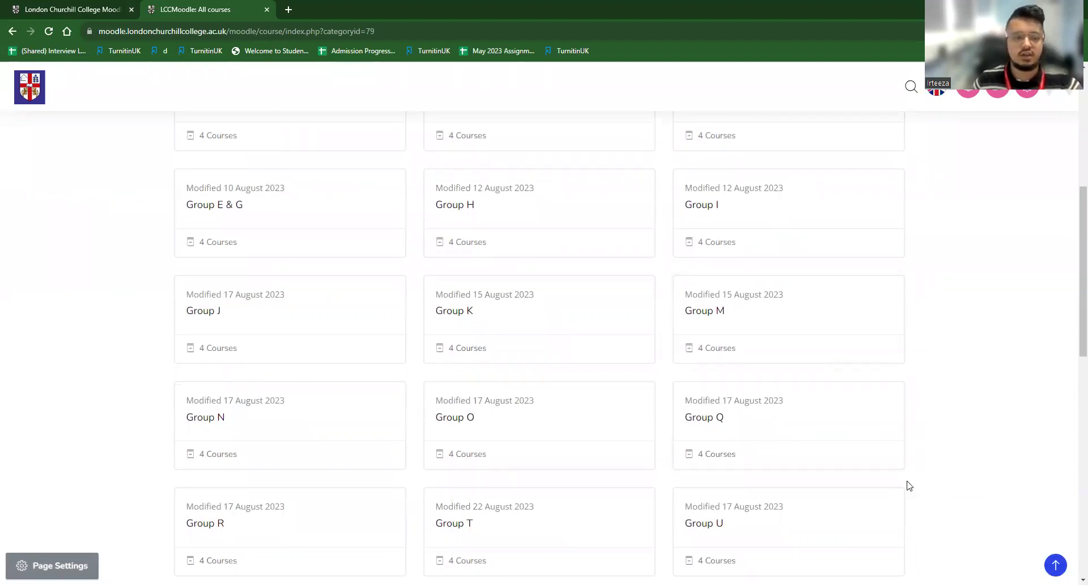
scroll(437, 431, up, 3)
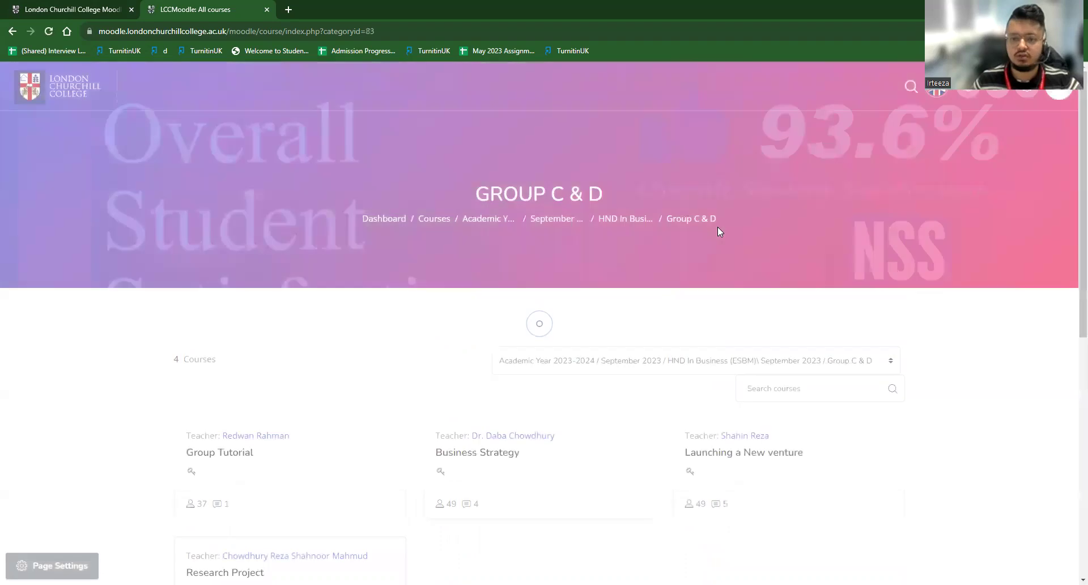
scroll(636, 213, down, 2)
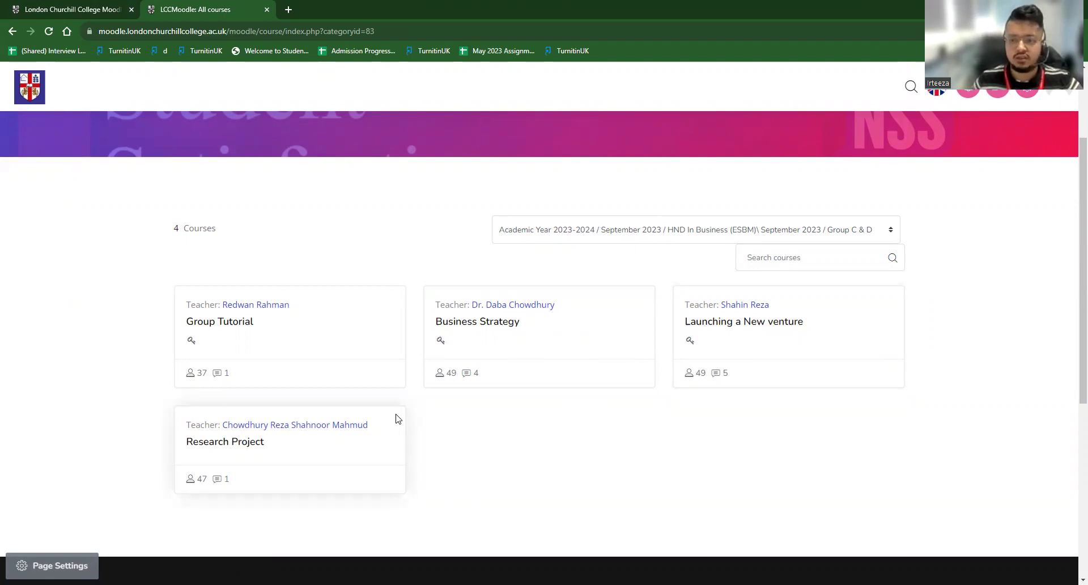
scroll(501, 446, up, 2)
scroll(352, 429, down, 2)
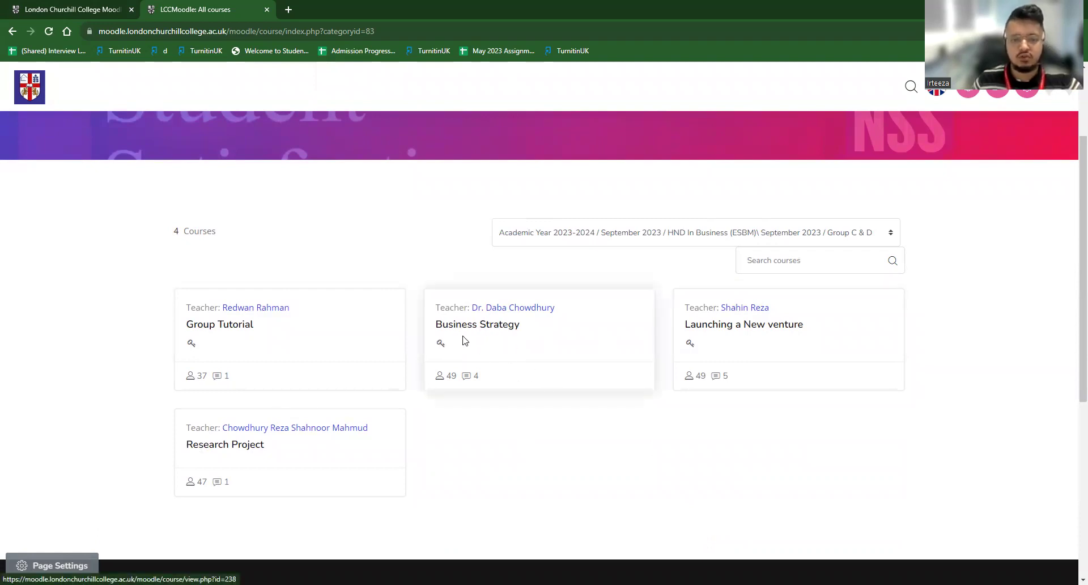
click(479, 331)
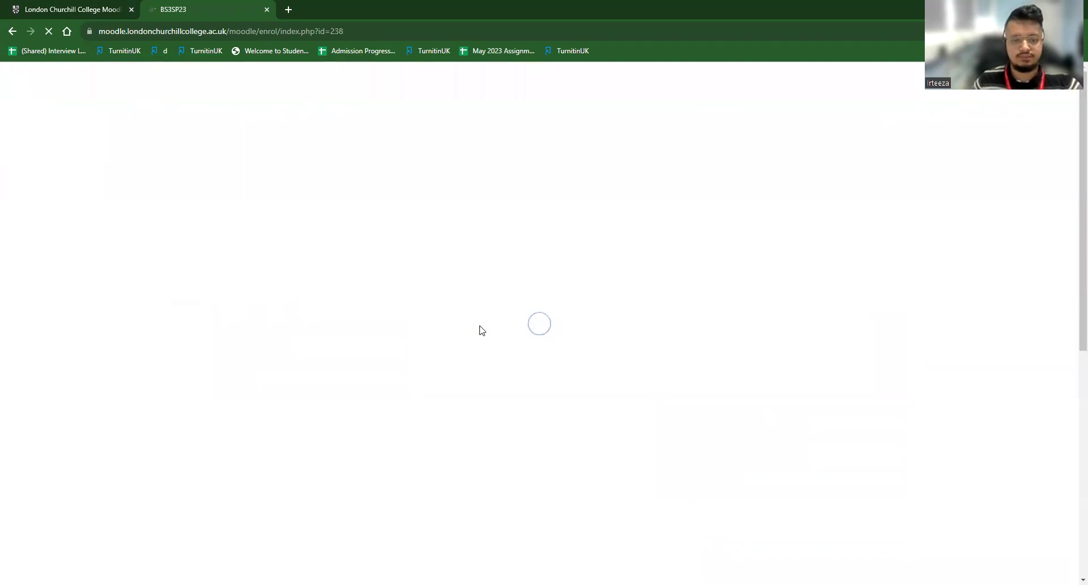
Step: Copy the course code from the breadcrumb trail and paste it as the enrolment key for Business Strategy self enrolment
scroll(479, 330, down, 2)
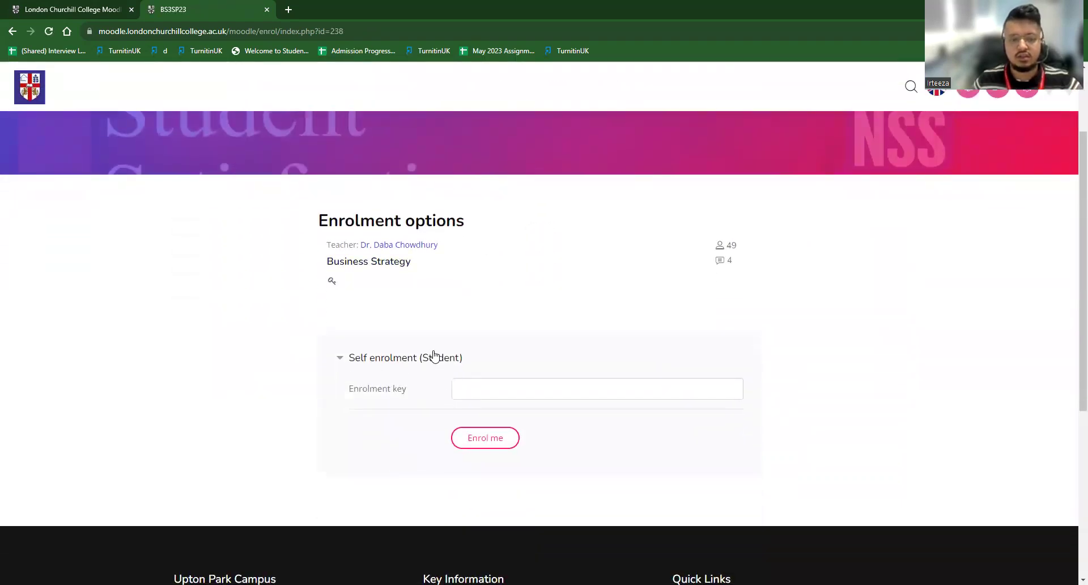
click(460, 390)
click(563, 317)
scroll(575, 436, up, 2)
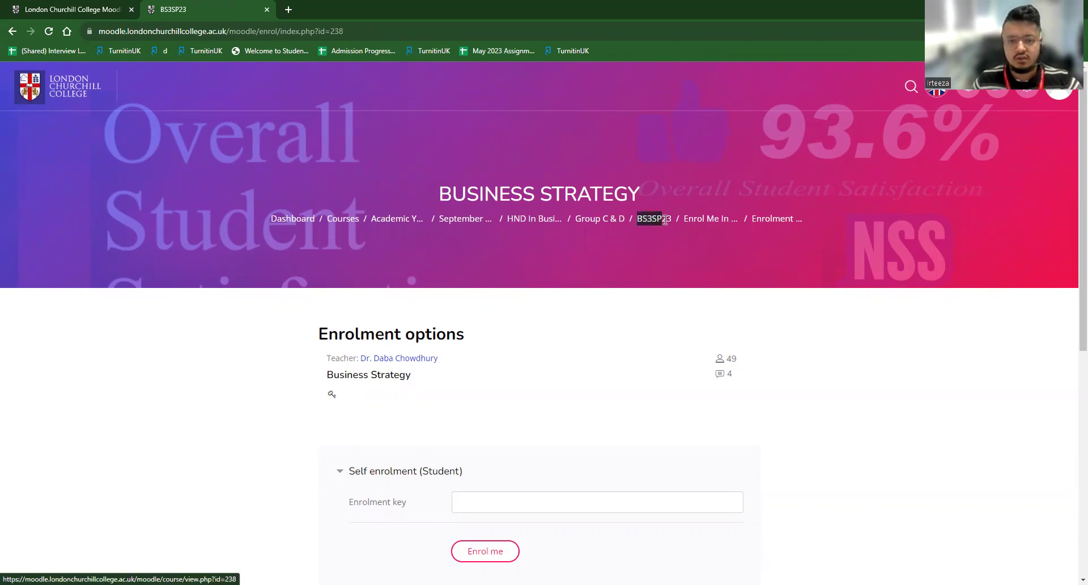
click(620, 304)
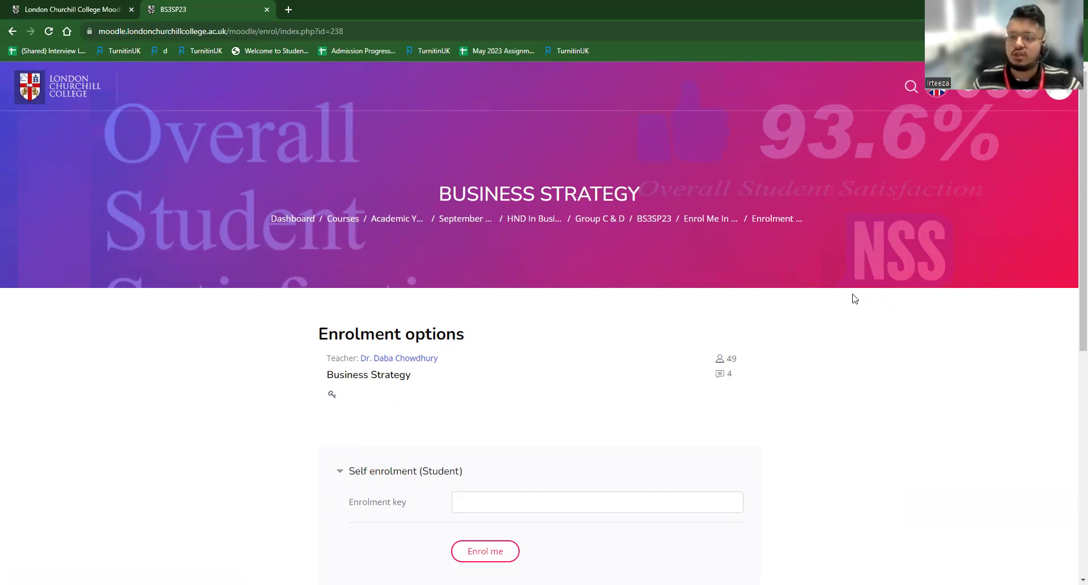
click(649, 222)
click(475, 509)
key(ctrl+v)
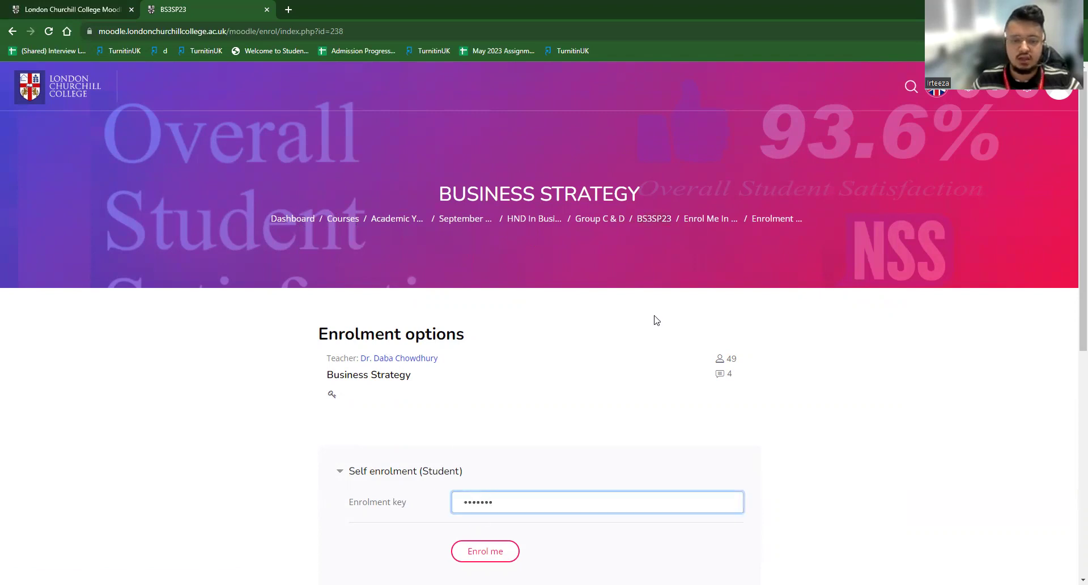
Step: Check the course entries in the navigation list and return to the self enrolment form
click(1026, 88)
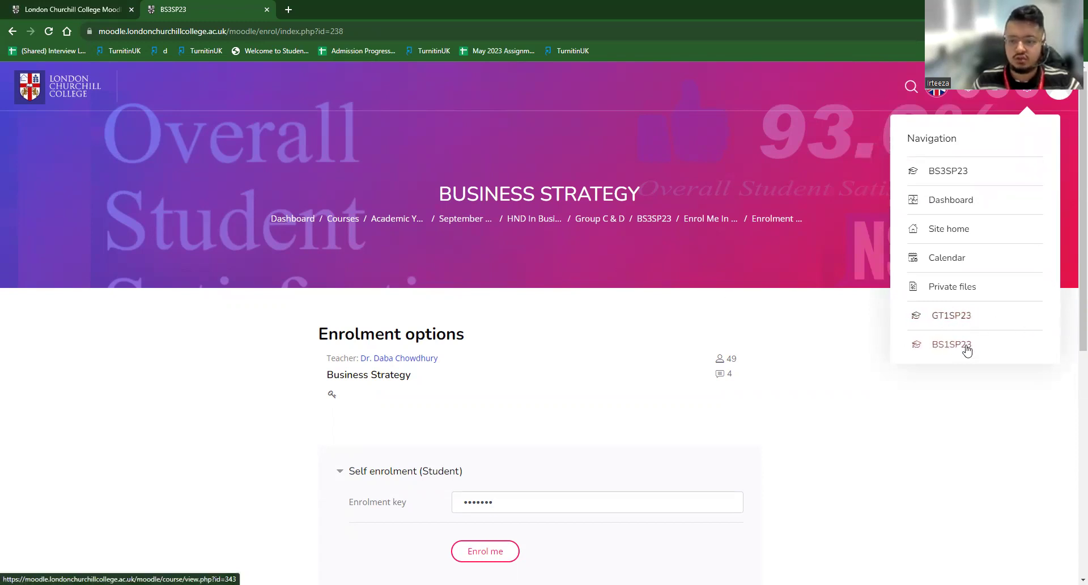
click(655, 323)
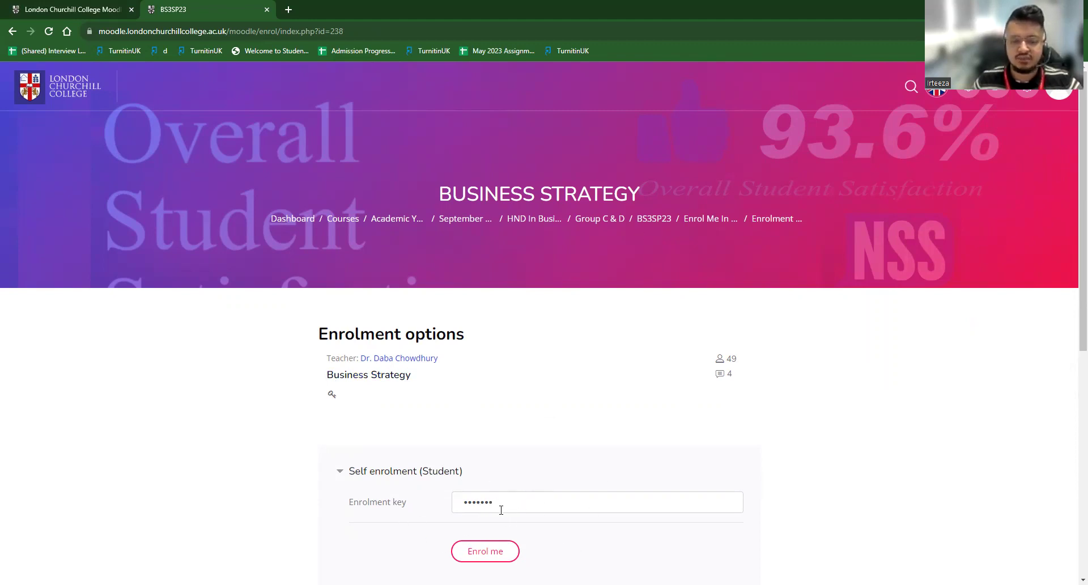
scroll(561, 397, down, 2)
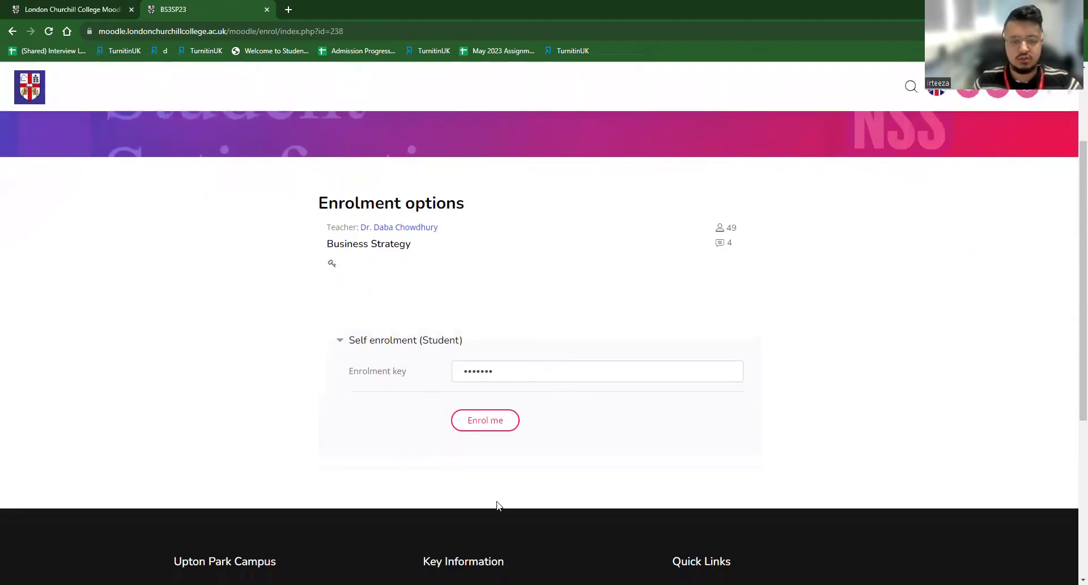
Step: Submit the self enrolment for Business Strategy and look through the course content sections
click(497, 426)
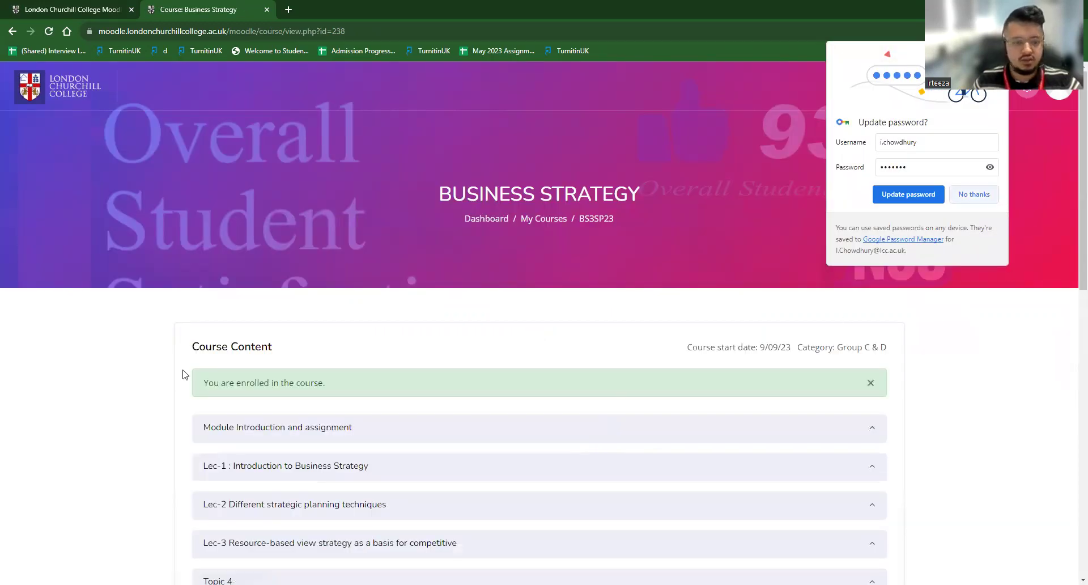
scroll(311, 454, down, 4)
scroll(311, 454, up, 3)
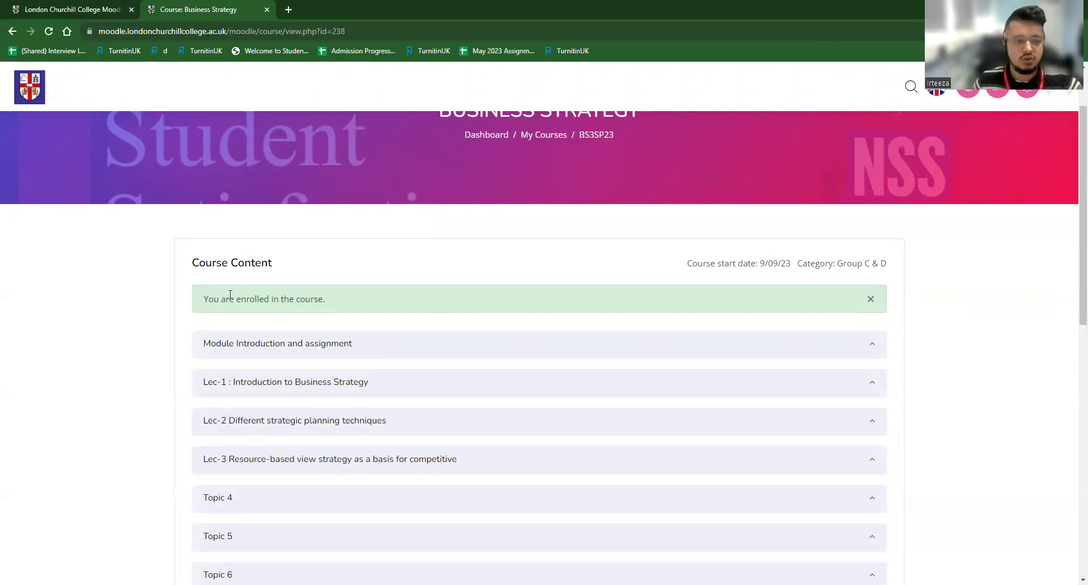
scroll(469, 344, down, 2)
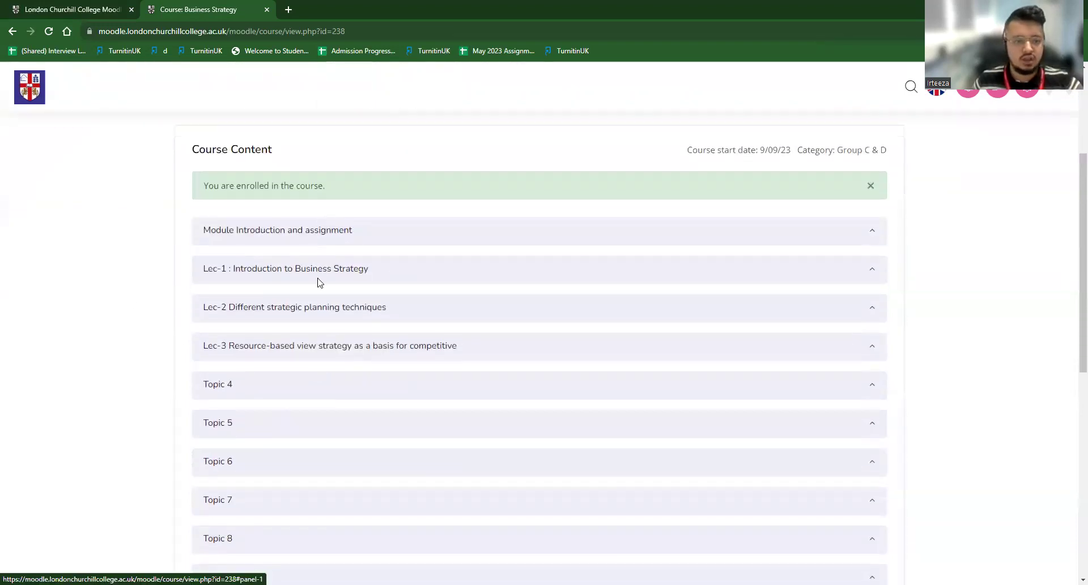
scroll(303, 385, up, 4)
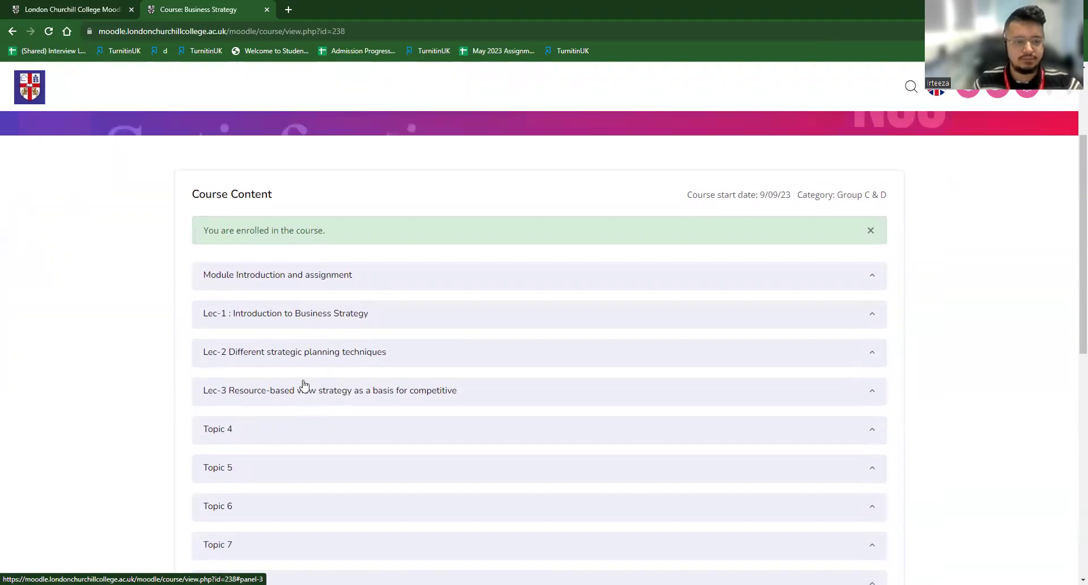
scroll(357, 346, down, 3)
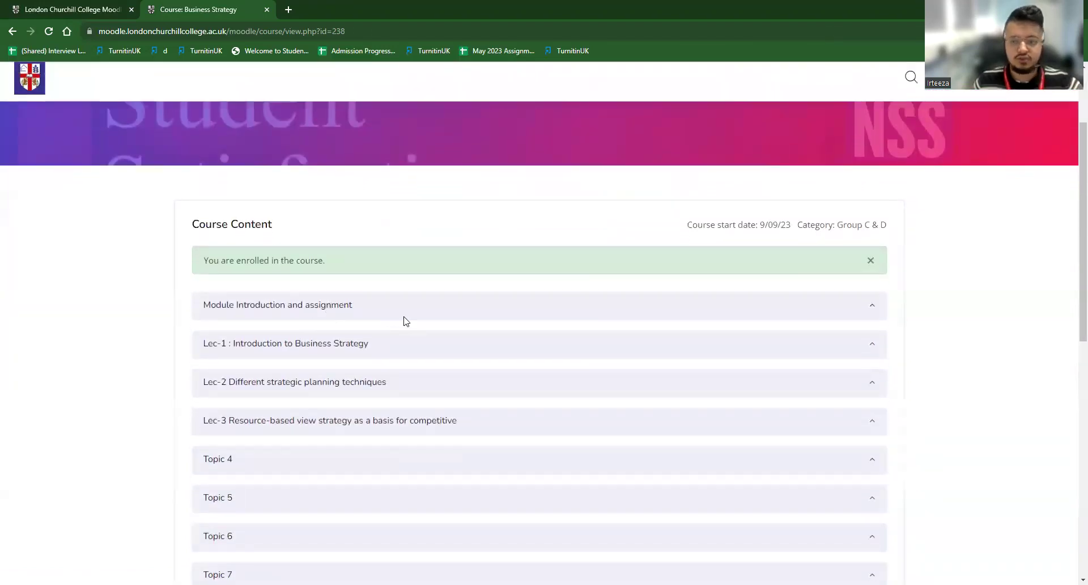
Step: Download HB_HND_BUS_U43_BS_Sept_2023.docx from the Module information folder under Module Introduction and assignment, and return to the course page
click(299, 316)
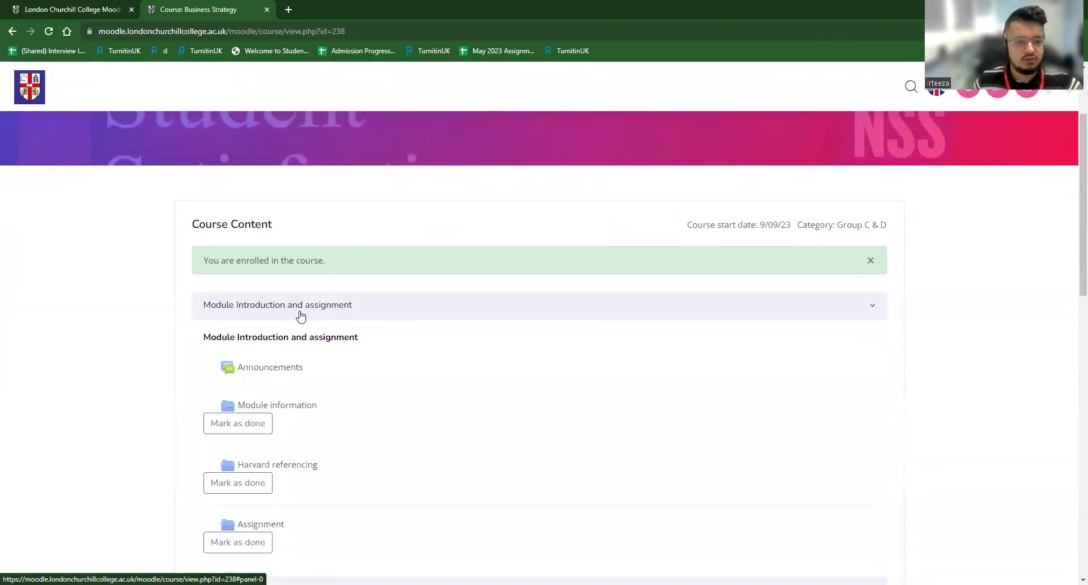
scroll(456, 140, down, 2)
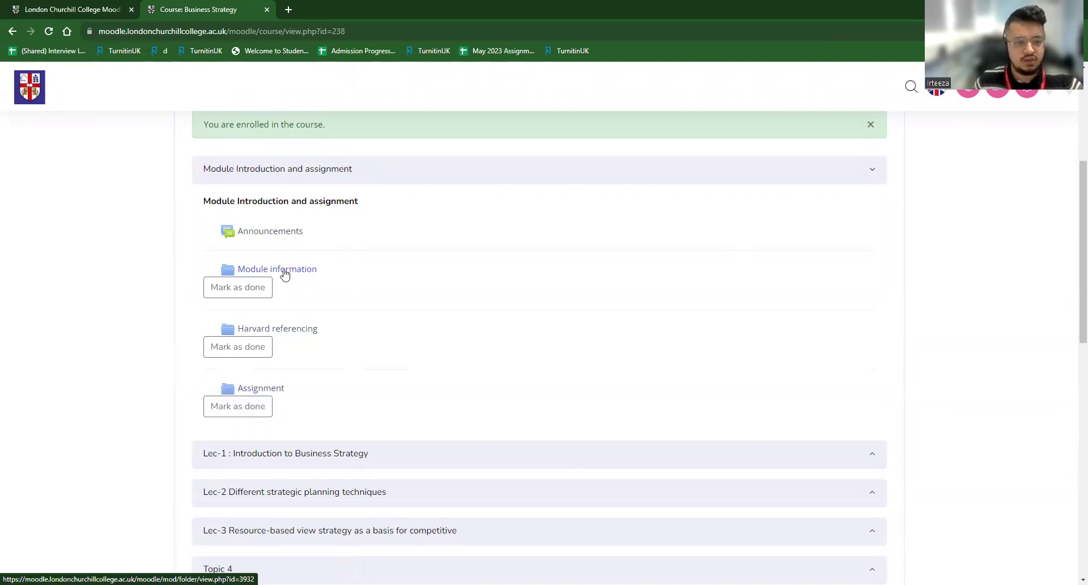
click(290, 273)
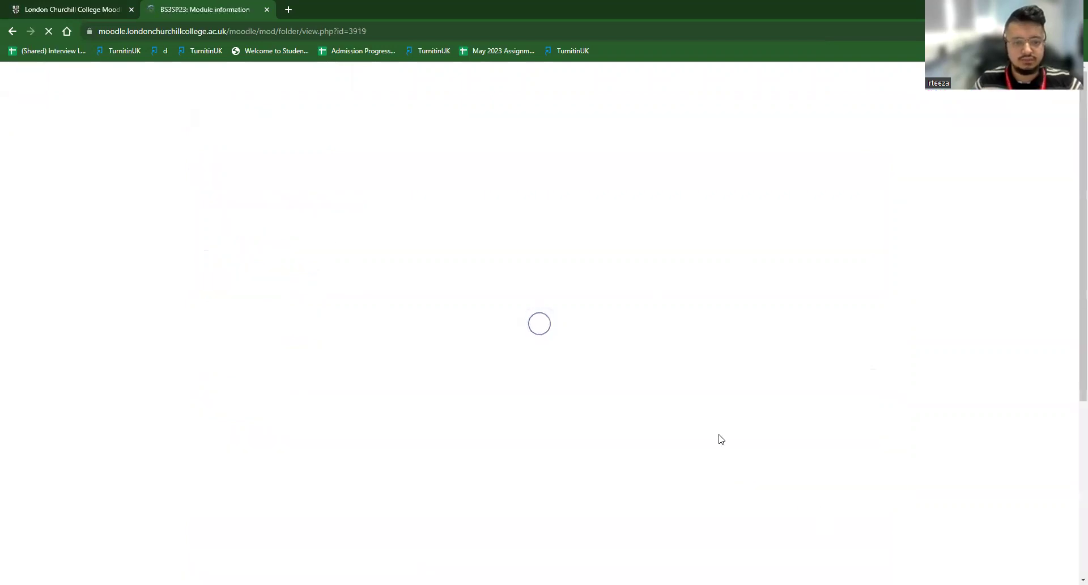
scroll(445, 221, down, 3)
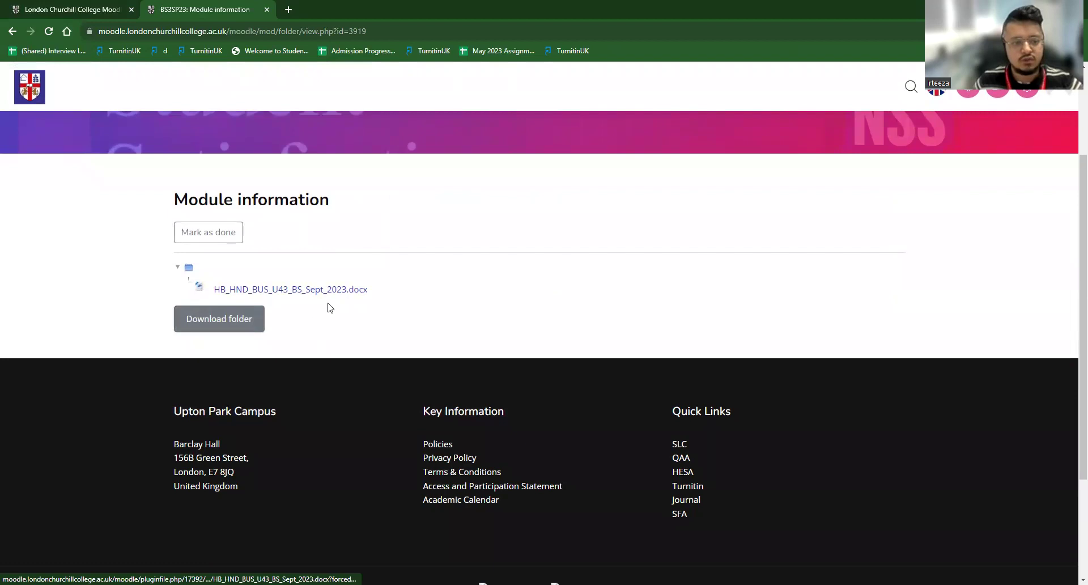
scroll(338, 320, up, 3)
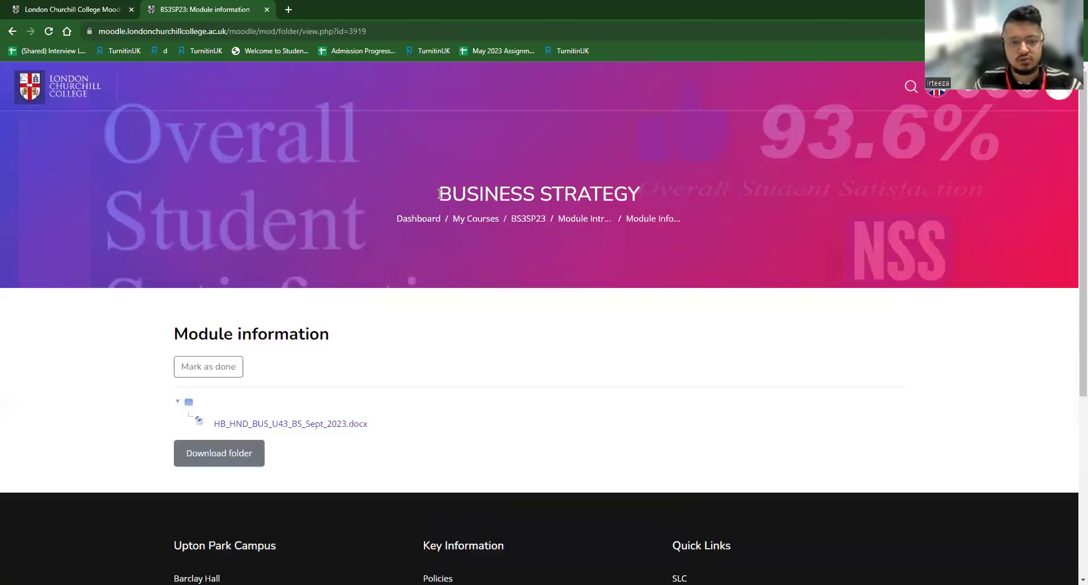
triple_click(683, 198)
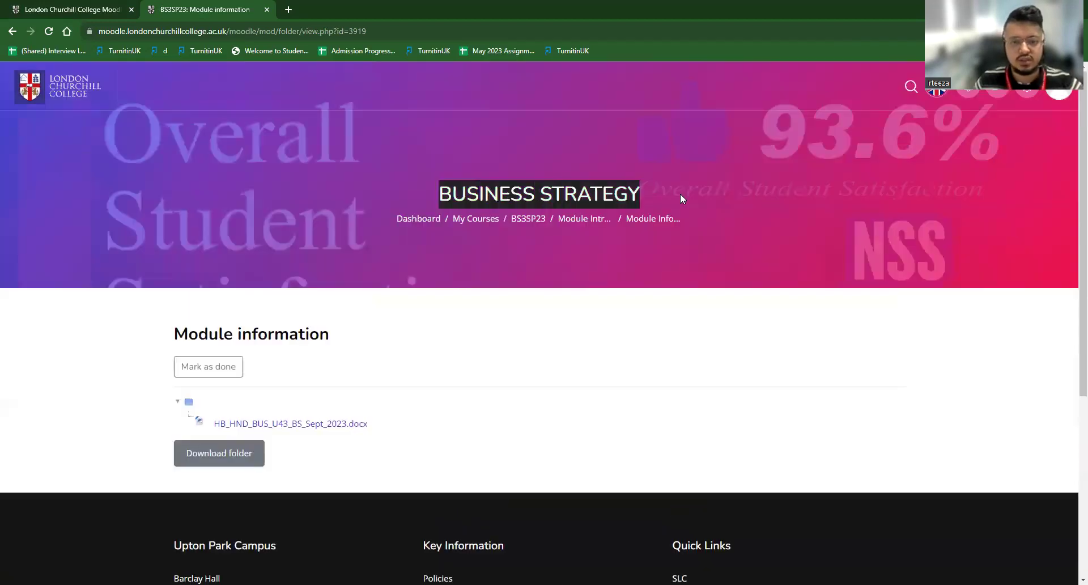
click(296, 440)
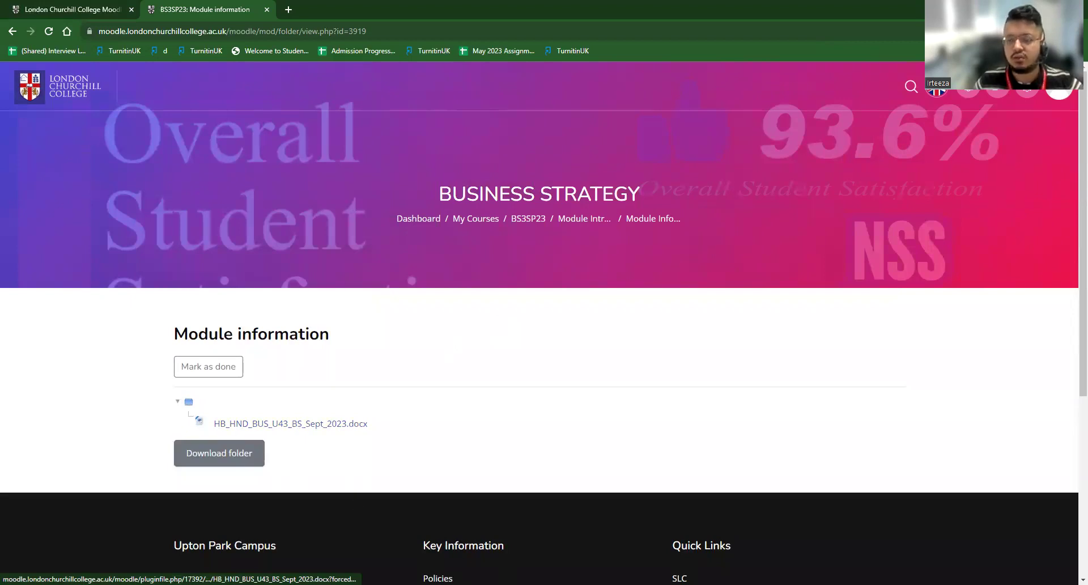
click(290, 424)
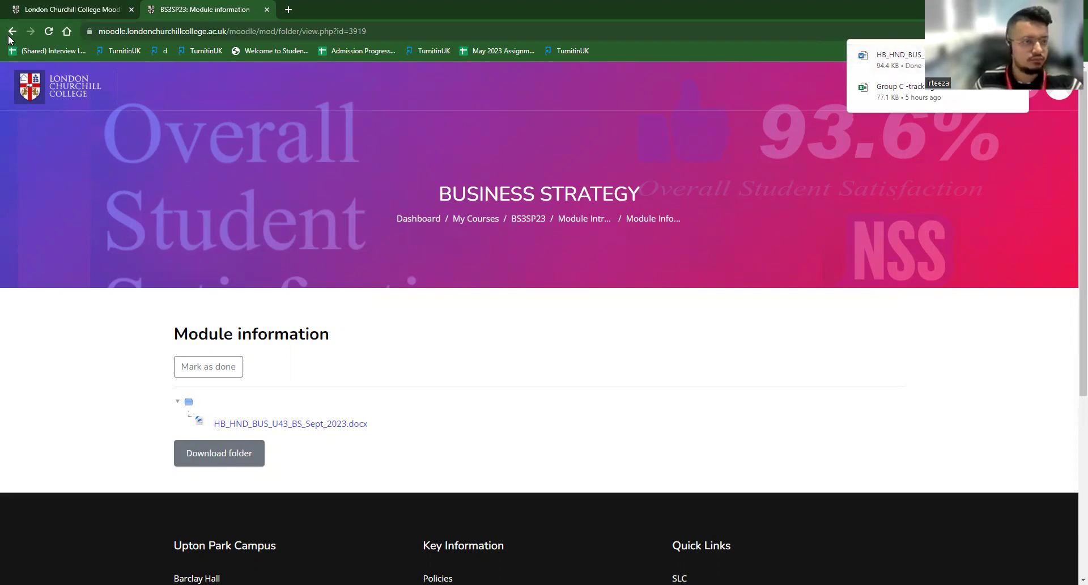
key(alt+Left)
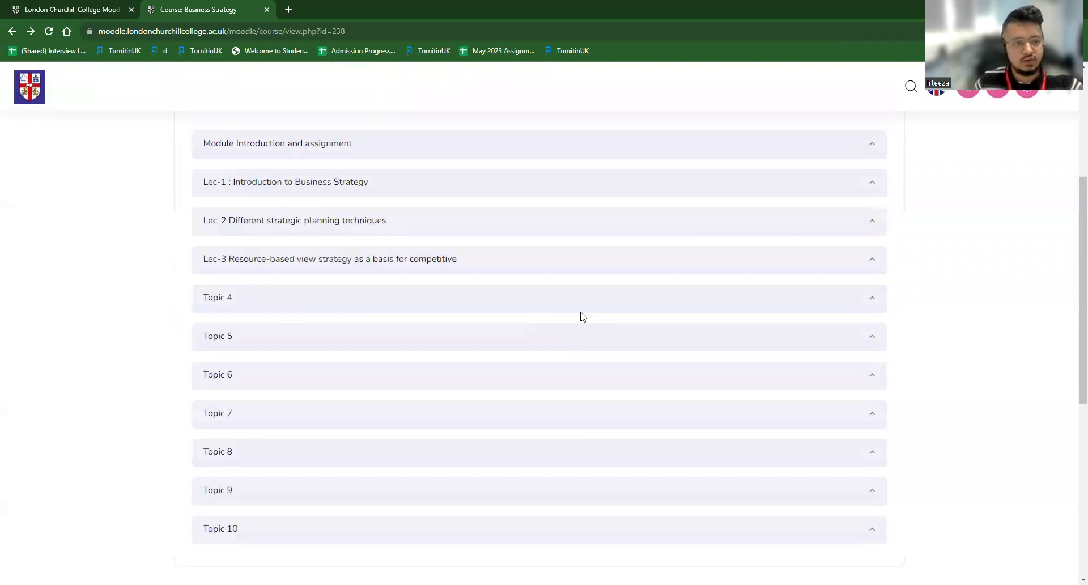
Step: View the Harvard referencing folder under Module Introduction and assignment, and return to the course page
click(266, 187)
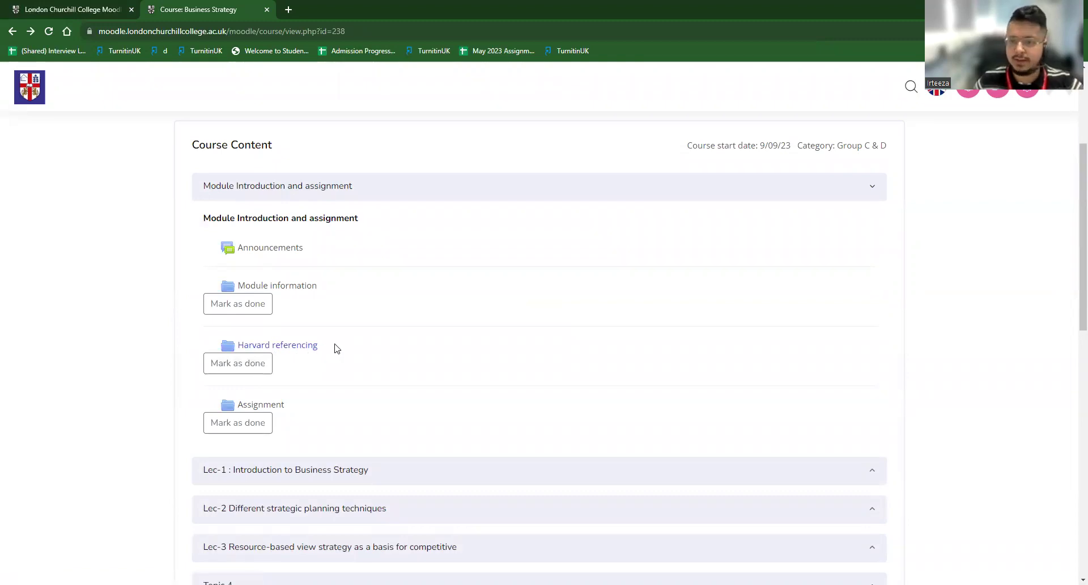
click(244, 350)
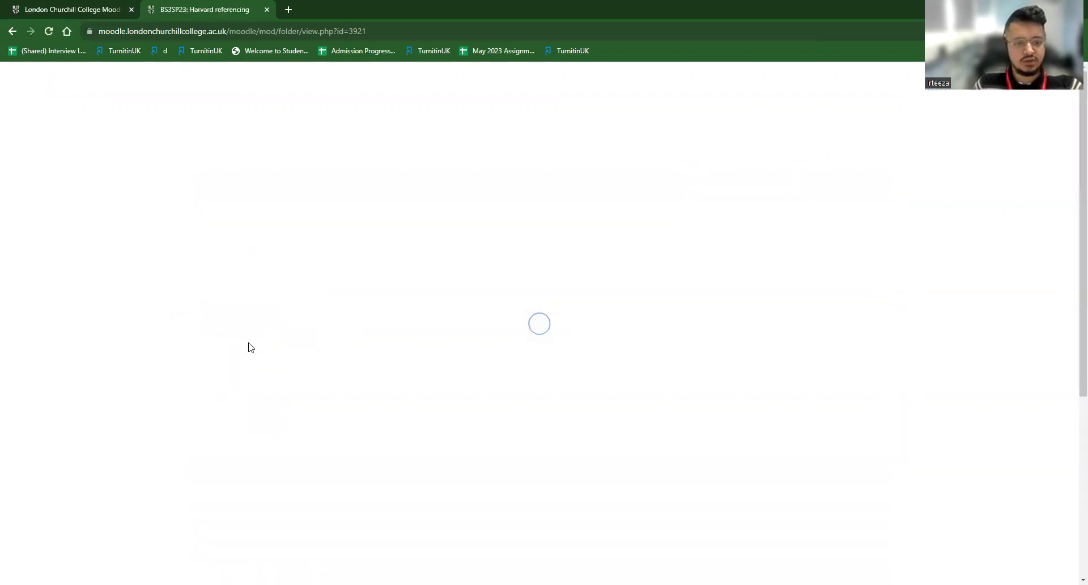
scroll(567, 243, down, 1)
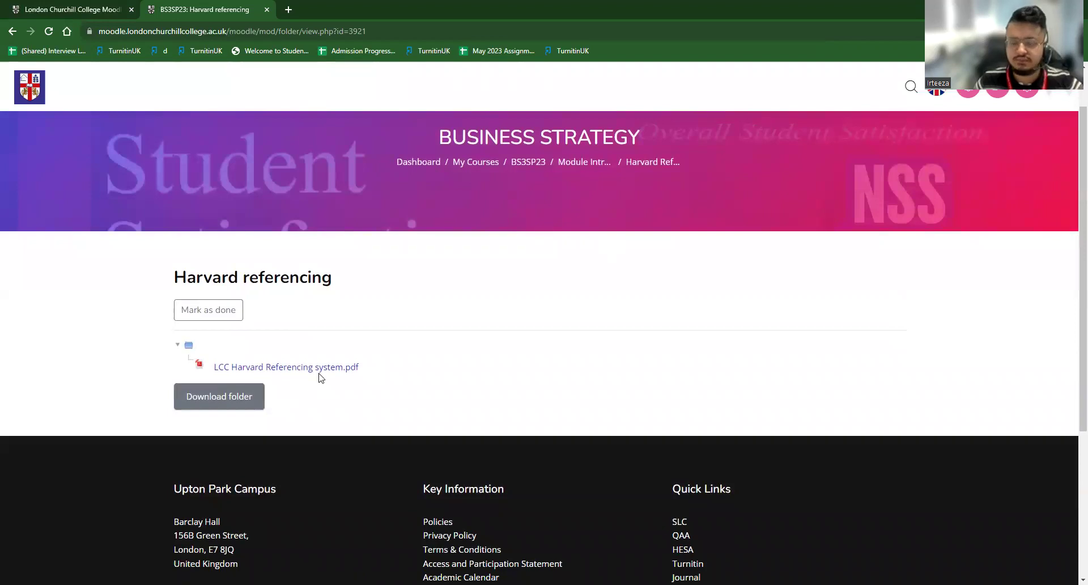
click(11, 32)
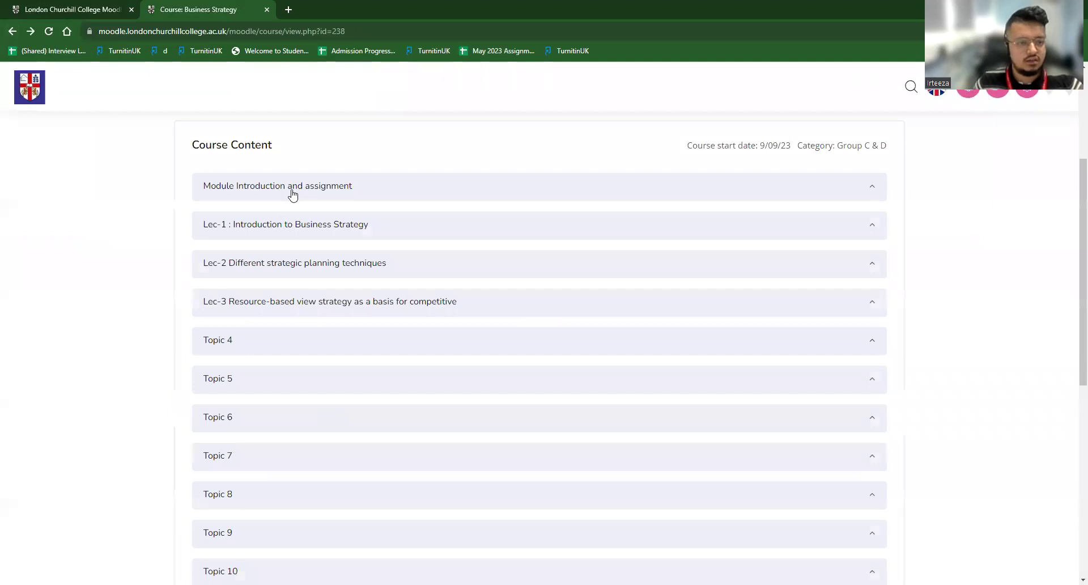
Step: View the Assignment folder under Module Introduction and assignment, and return to the course page
click(289, 193)
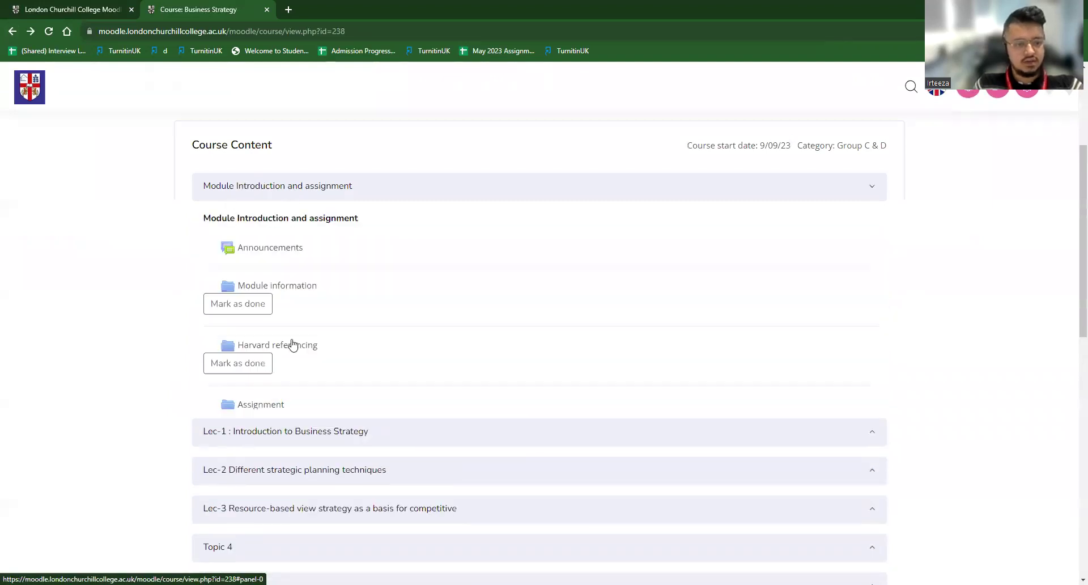
click(259, 405)
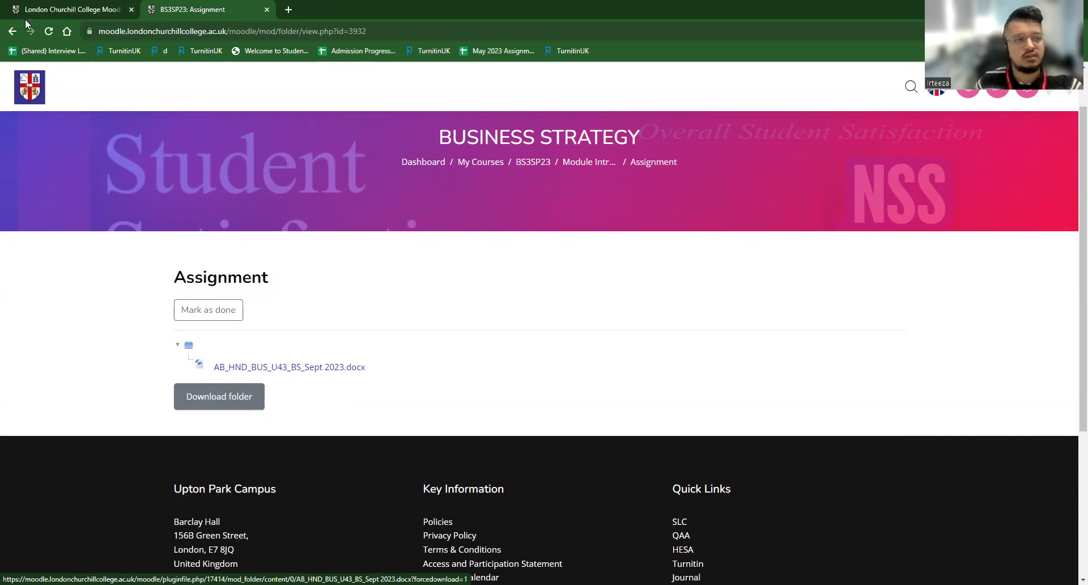
click(12, 32)
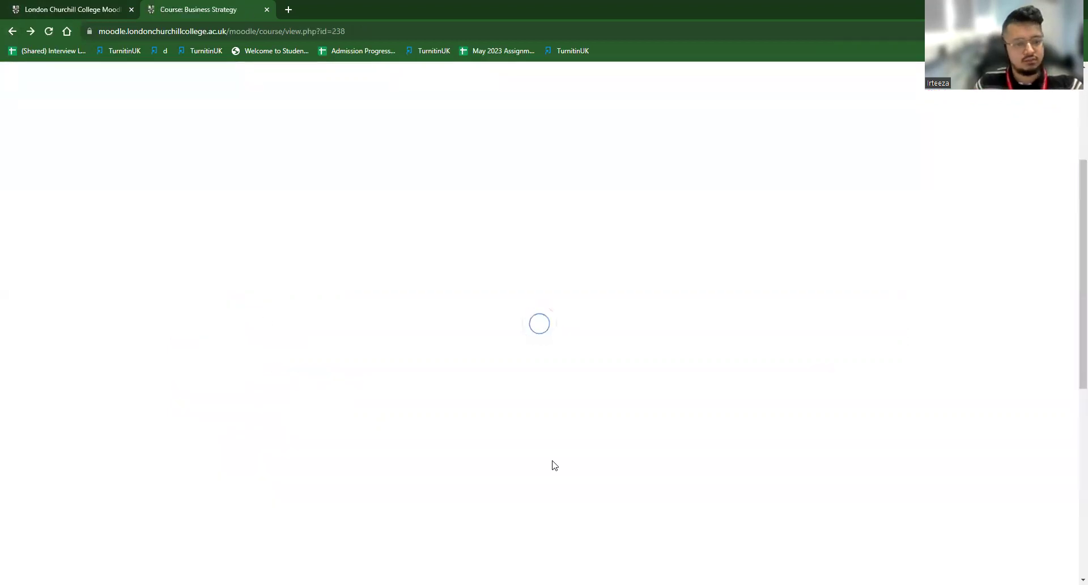
Step: View the Into folder under Lec-1 : Introduction to Business Strategy, and return to the course page
scroll(435, 270, down, 3)
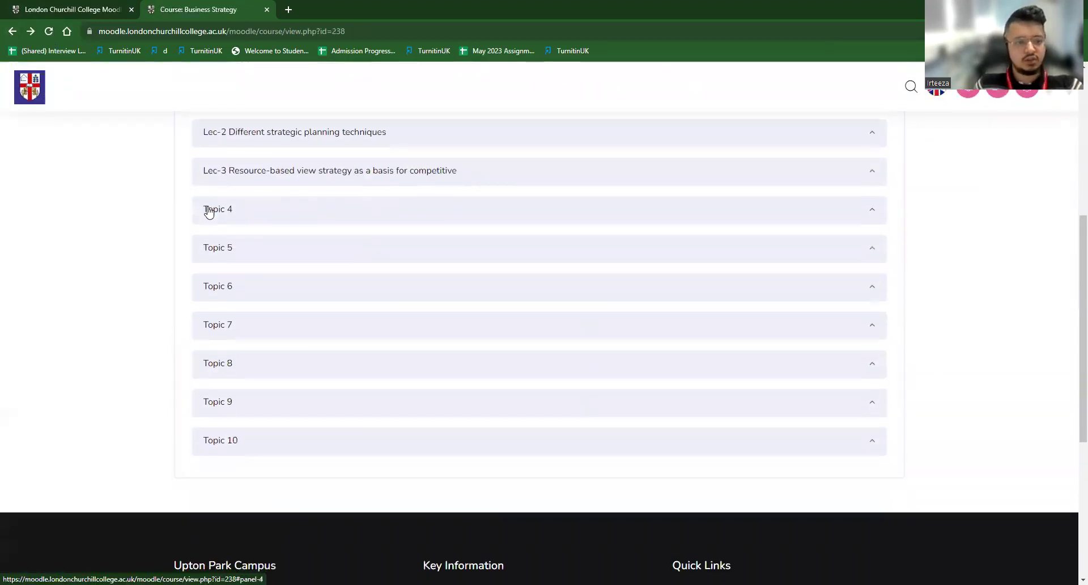
scroll(243, 340, up, 4)
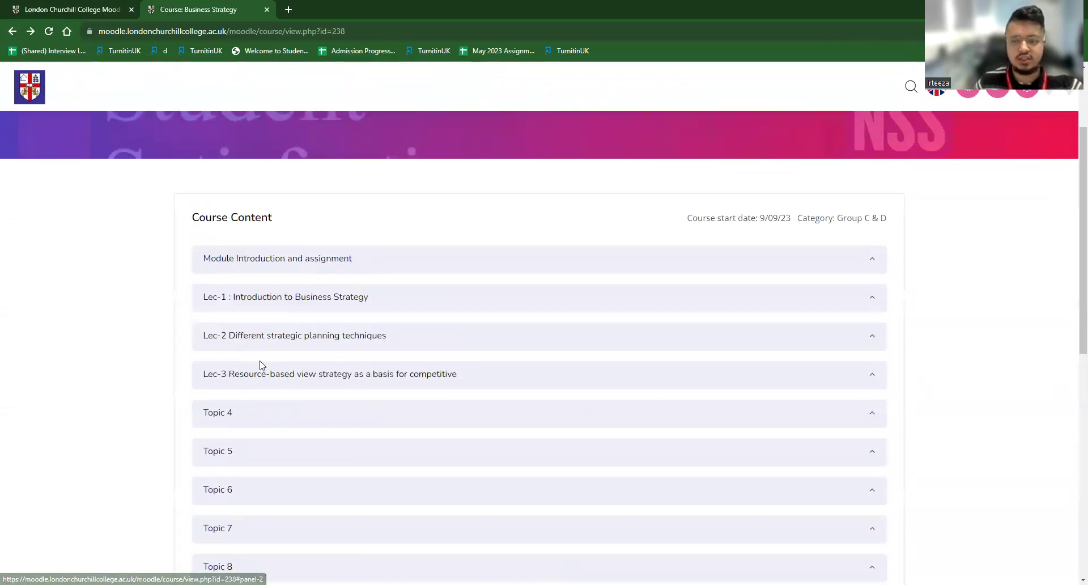
scroll(419, 363, up, 3)
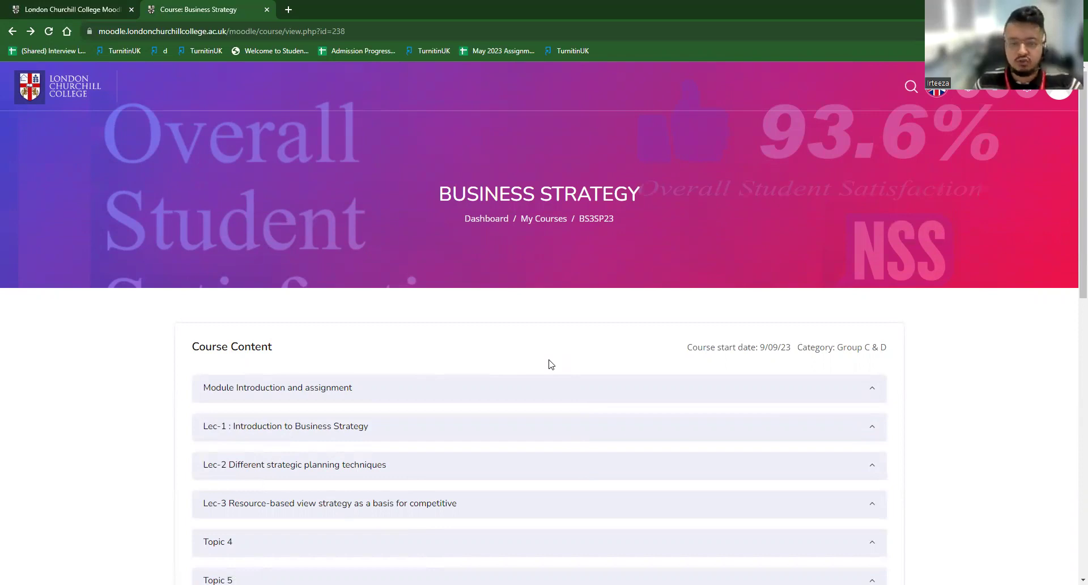
scroll(300, 136, down, 2)
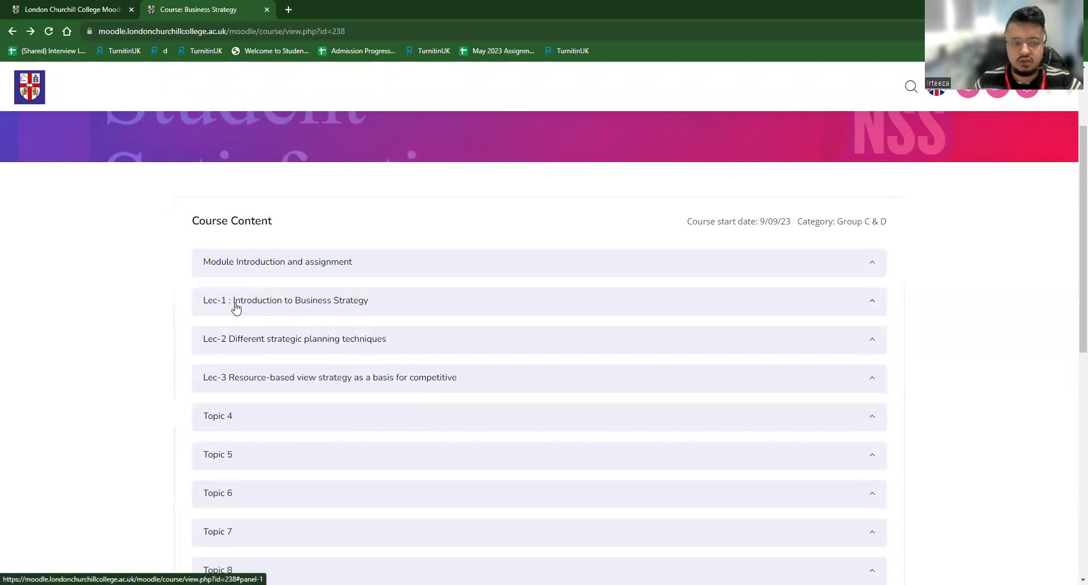
click(236, 307)
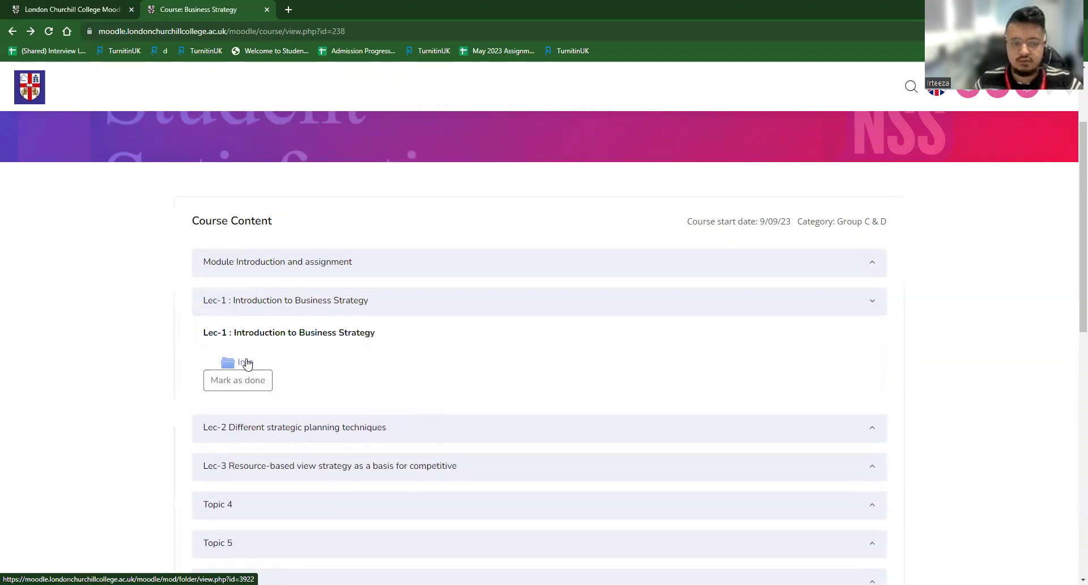
click(248, 361)
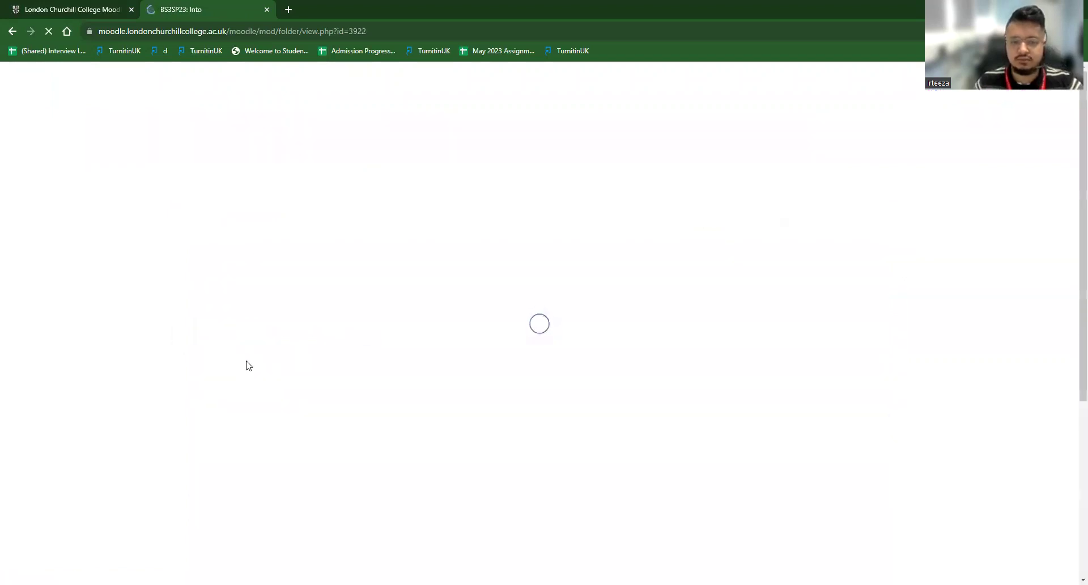
scroll(221, 306, down, 2)
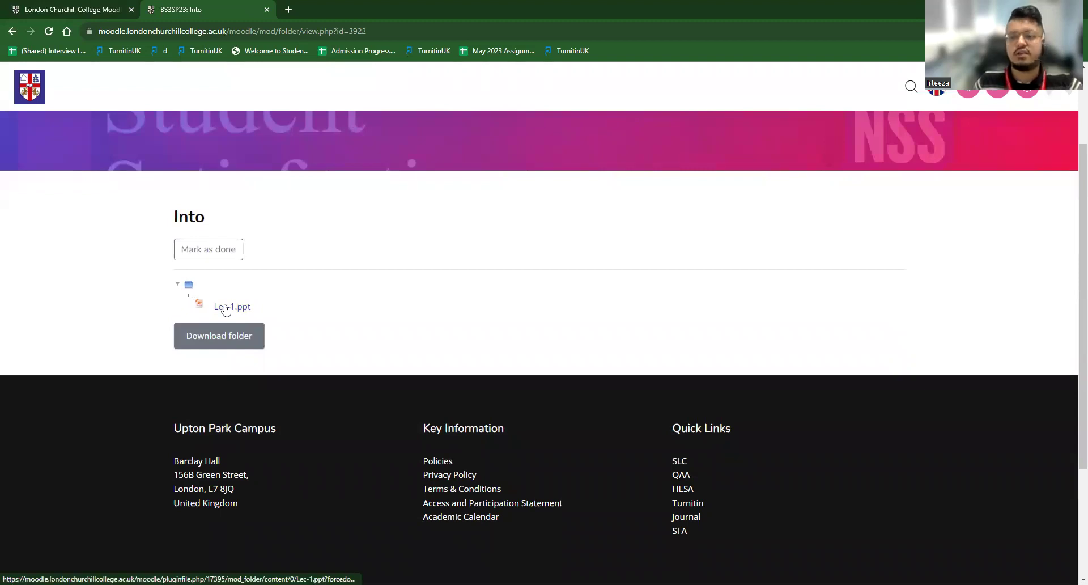
click(12, 31)
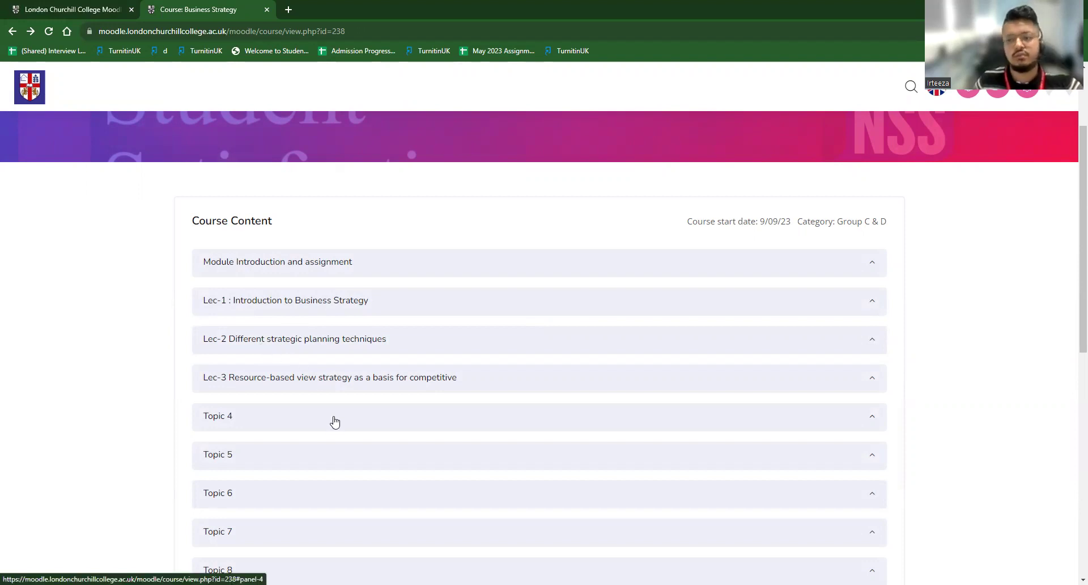
Step: Go back through the visited pages to the Academic Year 2023-2024 category and switch to the Moodle home page's Courses overview
scroll(335, 419, up, 2)
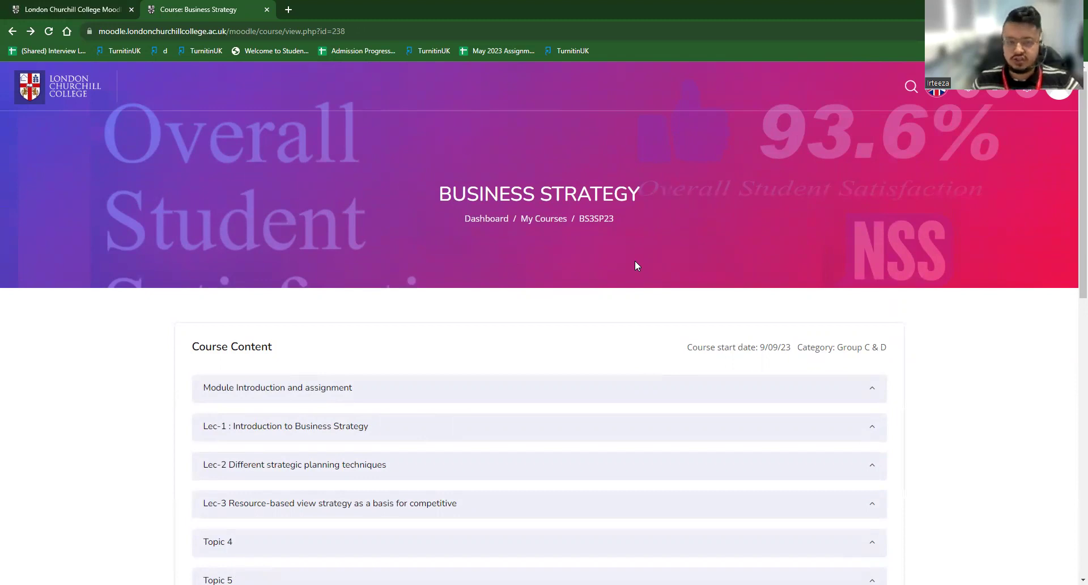
click(11, 31)
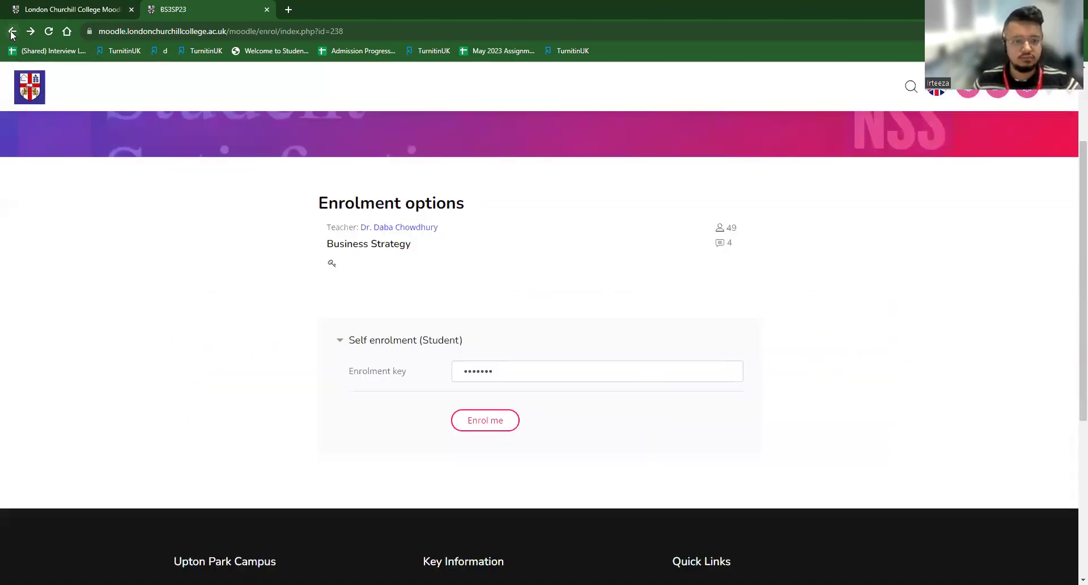
click(12, 32)
click(11, 32)
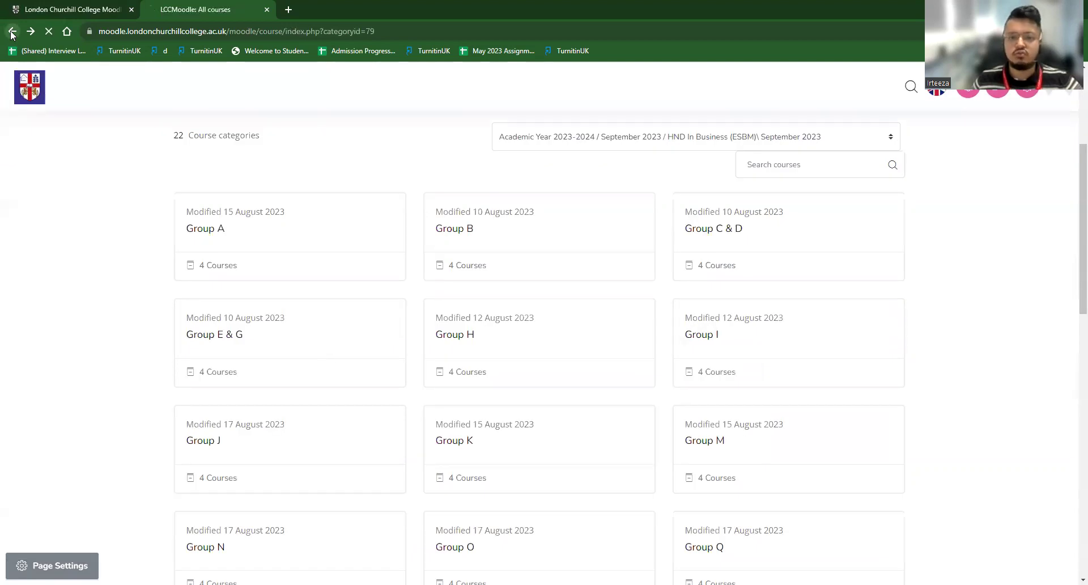
click(12, 32)
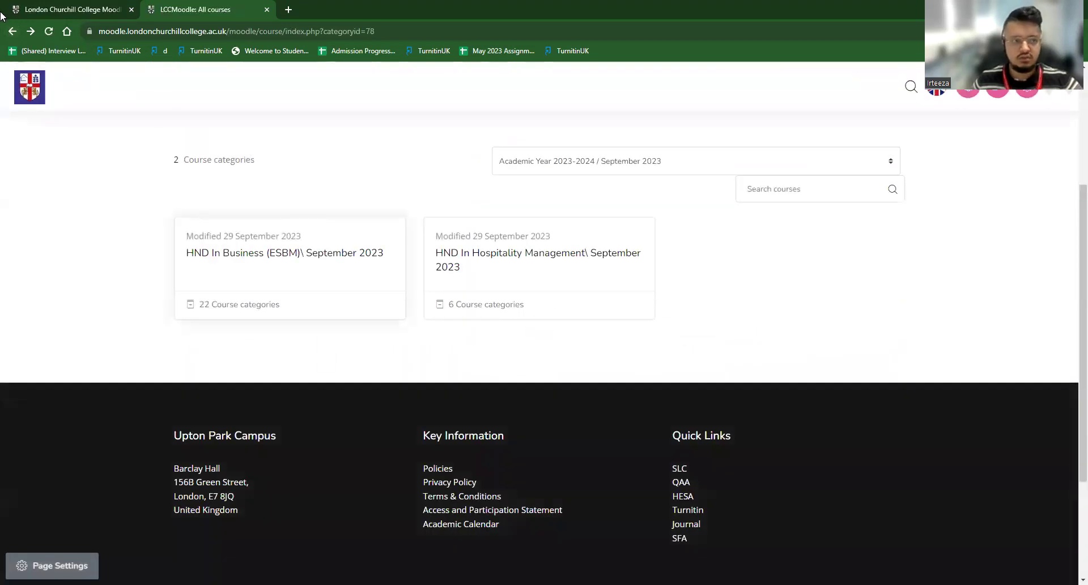
click(17, 36)
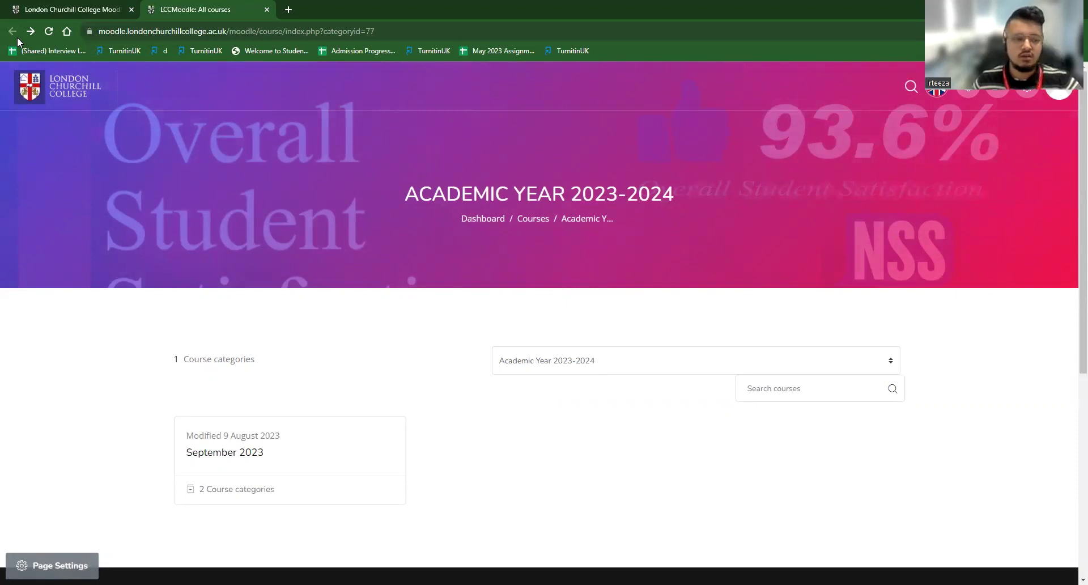
click(72, 8)
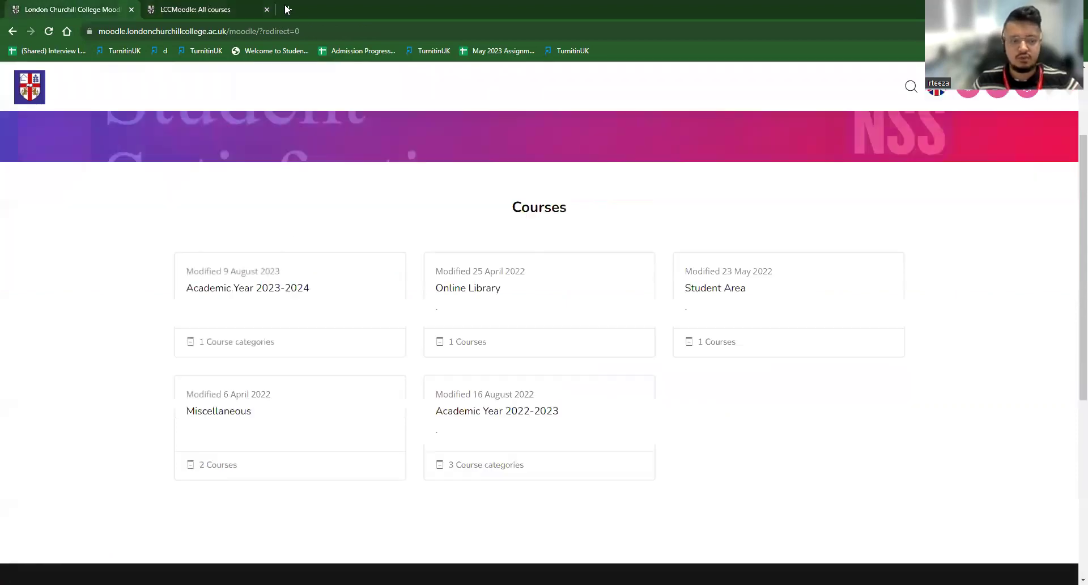
Step: Return to the Dashboard, go to the site home page's Courses overview and close the extra All courses tab
click(18, 32)
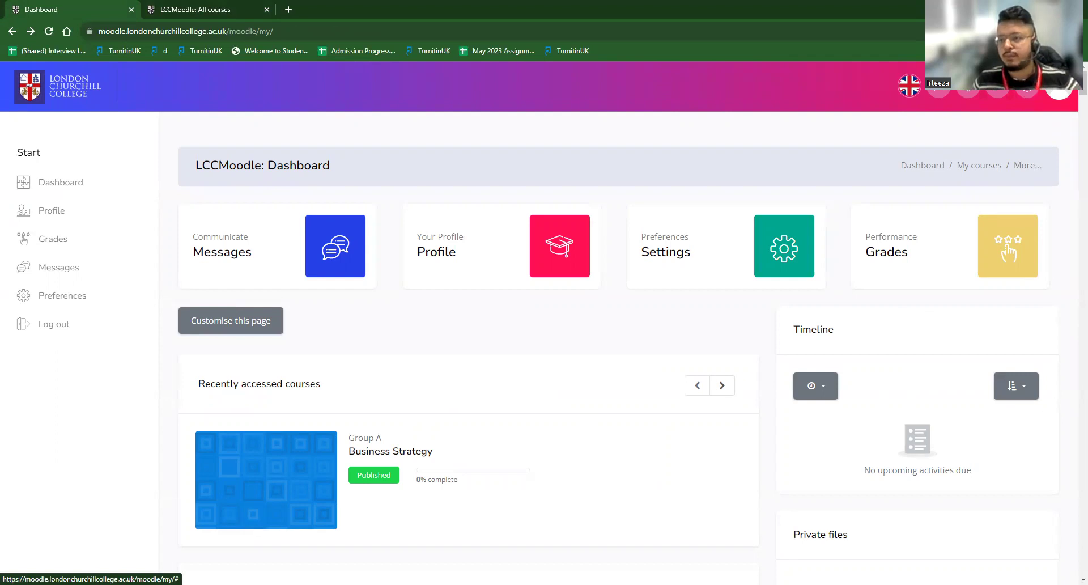
click(1027, 95)
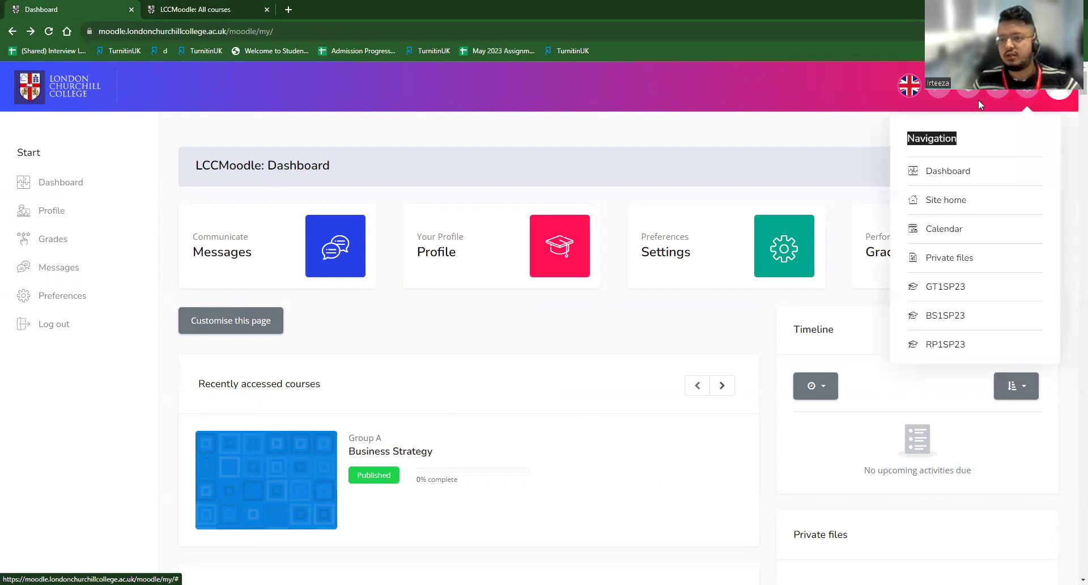
click(945, 199)
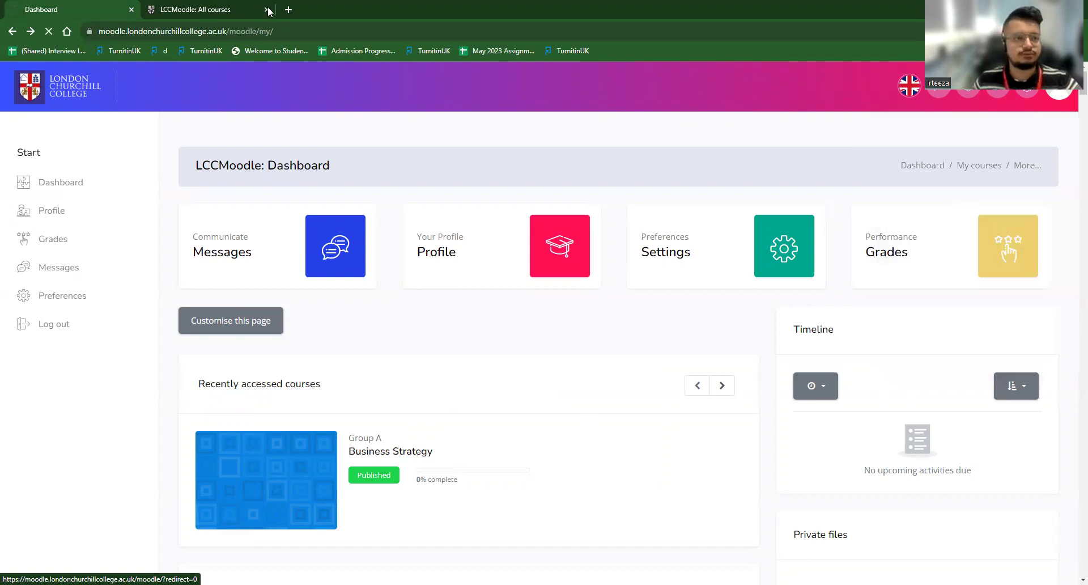
scroll(442, 357, down, 3)
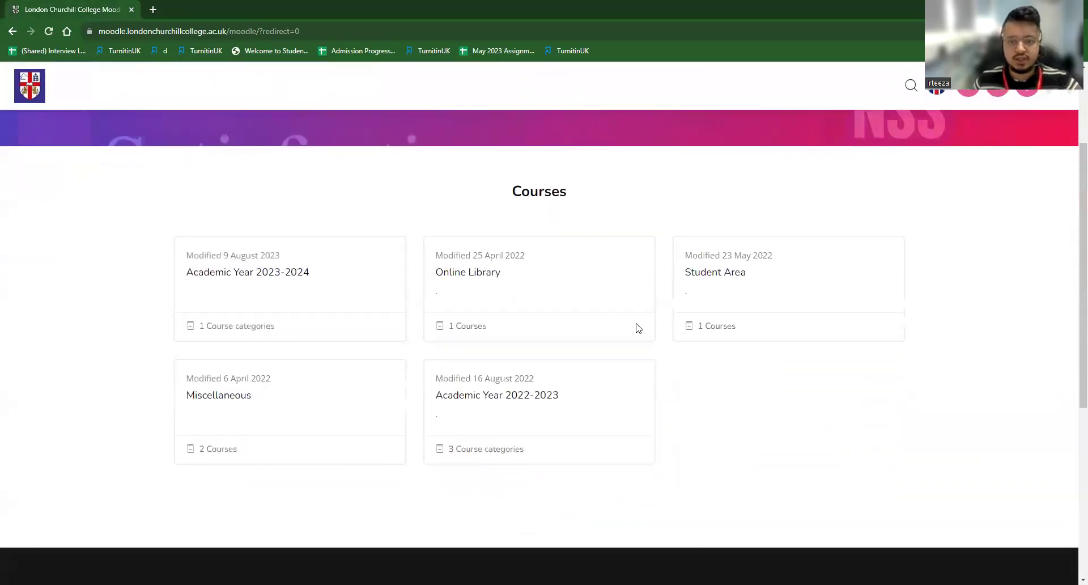
Step: Open the Online Library category and its Bibliu course
click(476, 274)
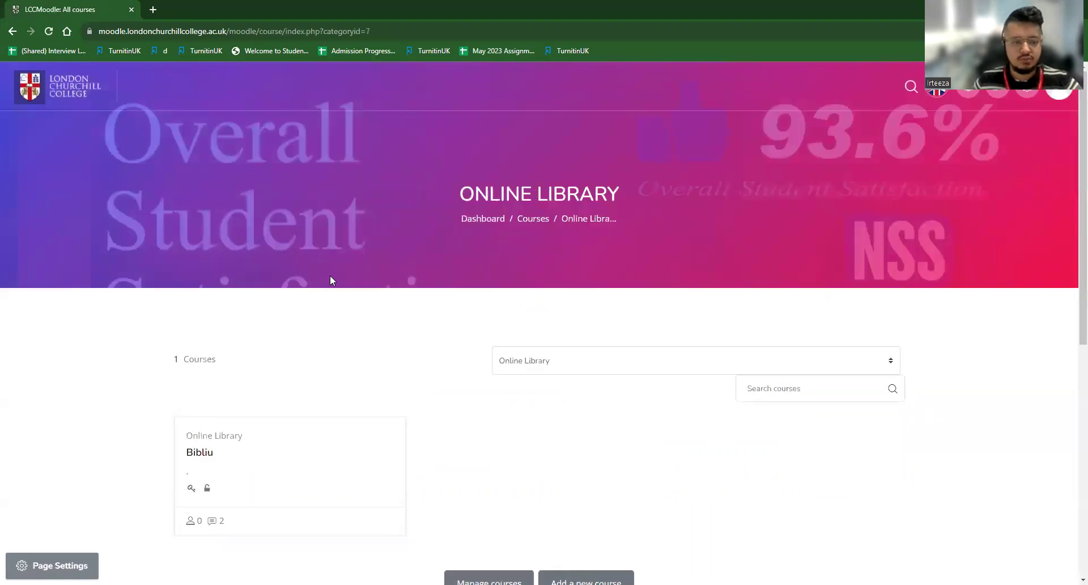
scroll(283, 283, down, 2)
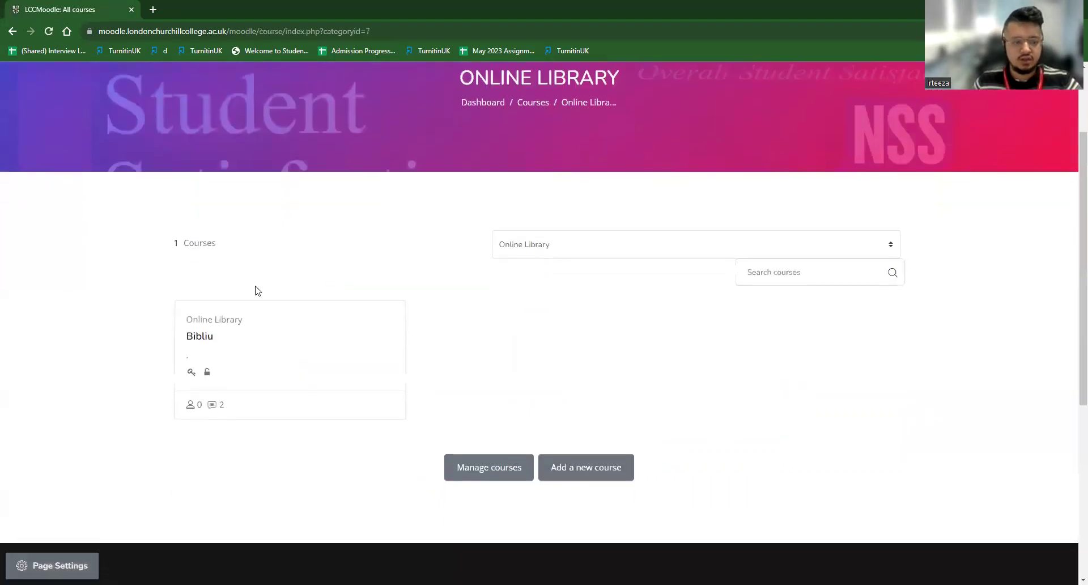
click(198, 324)
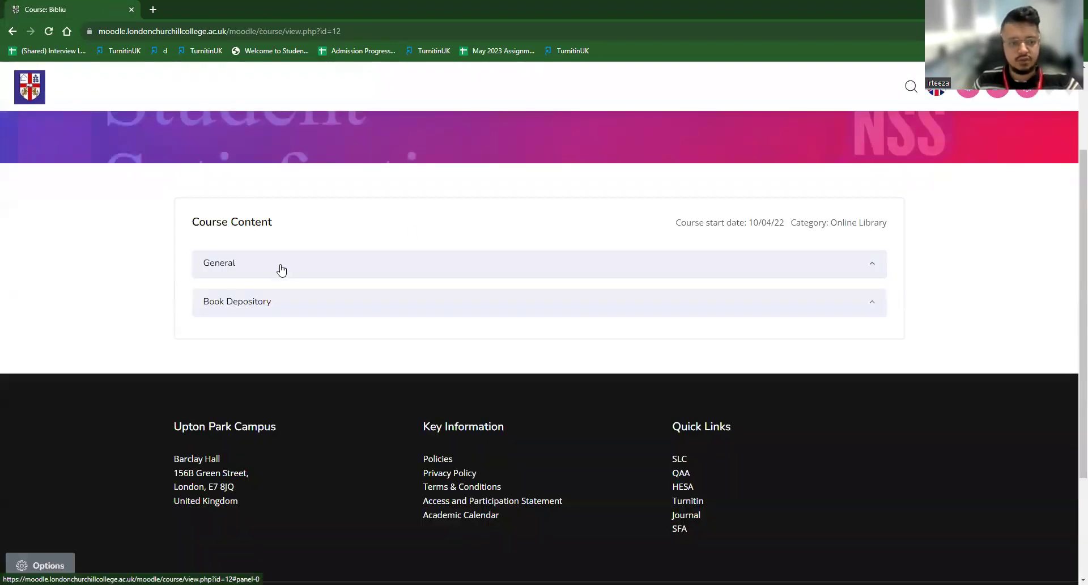
Step: Check the General section of the Bibliu course, expand Book Depository and open the BibliU resource
click(281, 270)
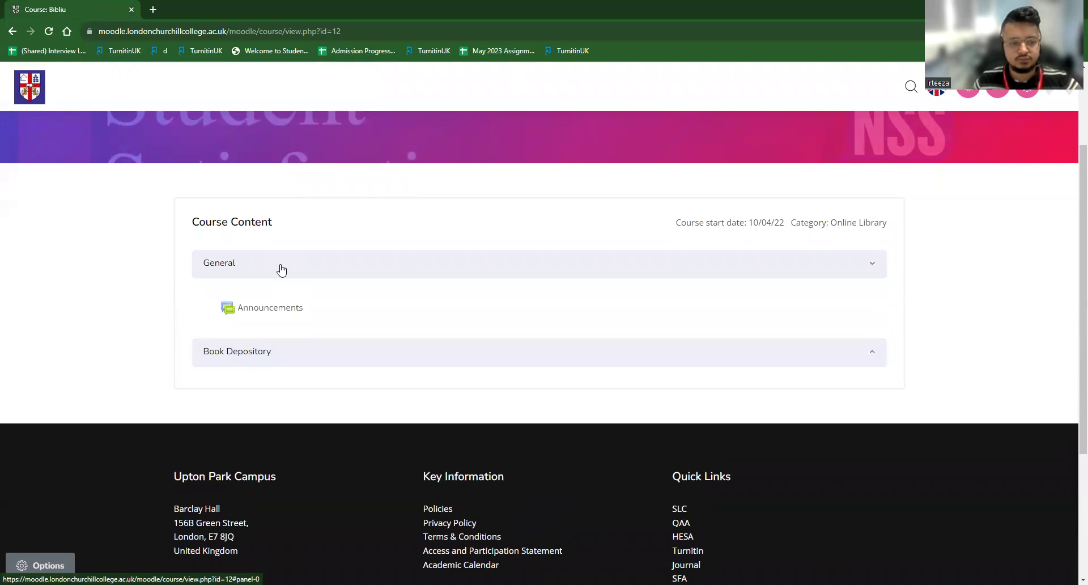
click(281, 270)
click(209, 305)
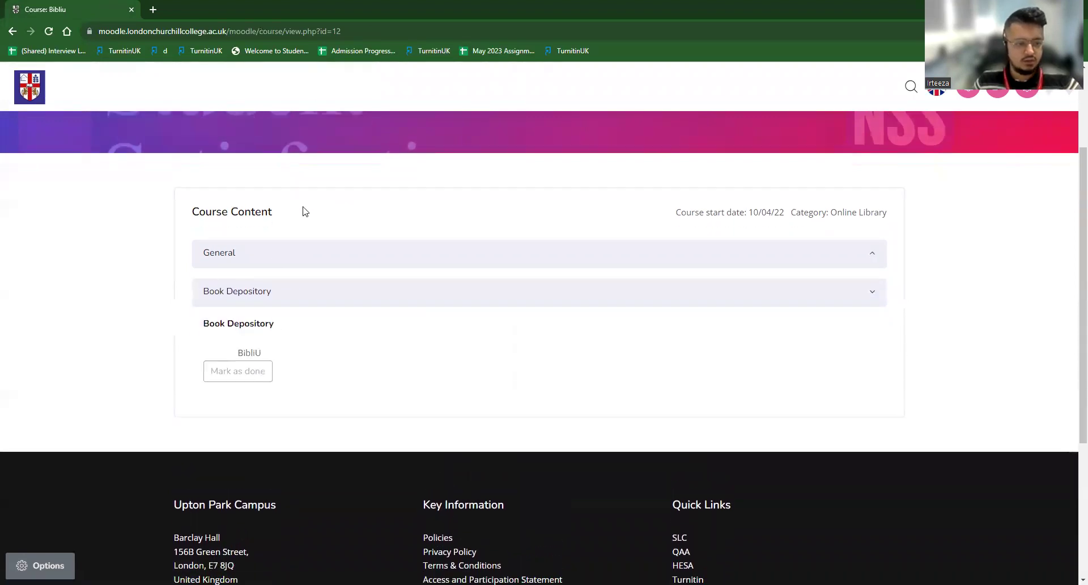
scroll(338, 207, down, 2)
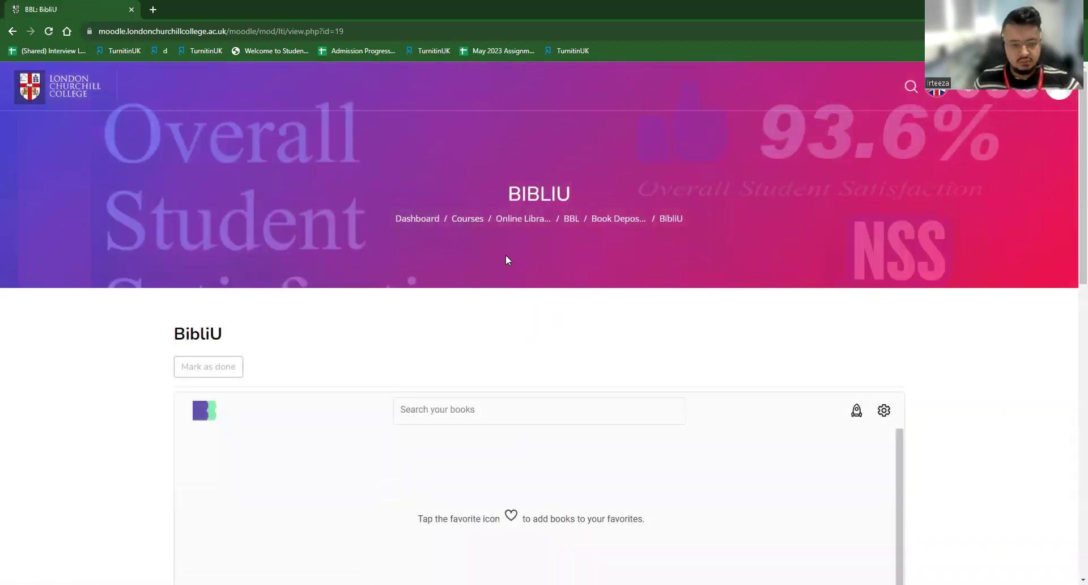
Step: Browse the books under More from your library in BibliU and return to the start of the list
scroll(506, 255, down, 4)
scroll(505, 259, down, 1)
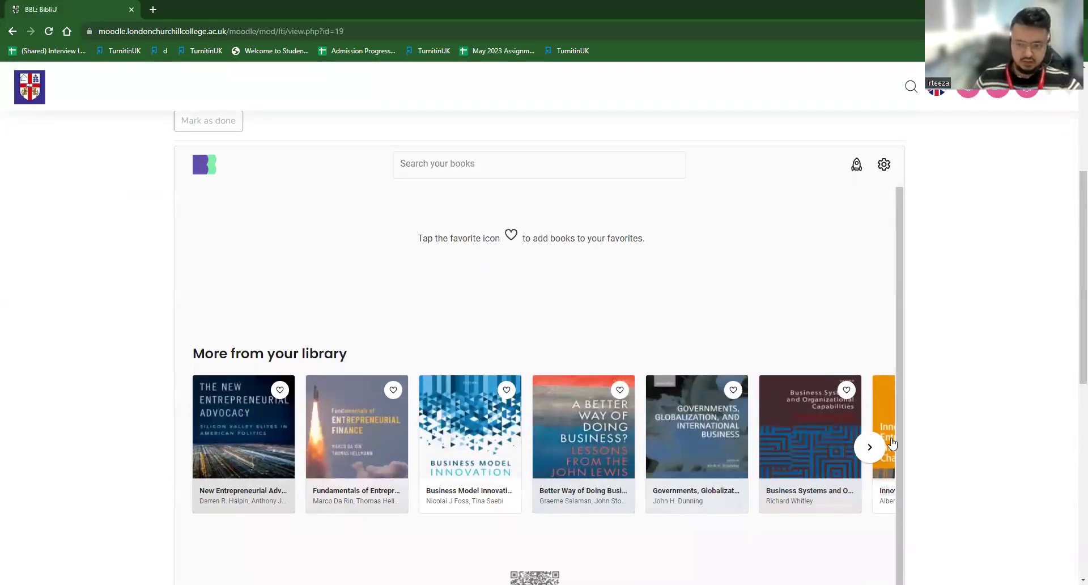
click(870, 449)
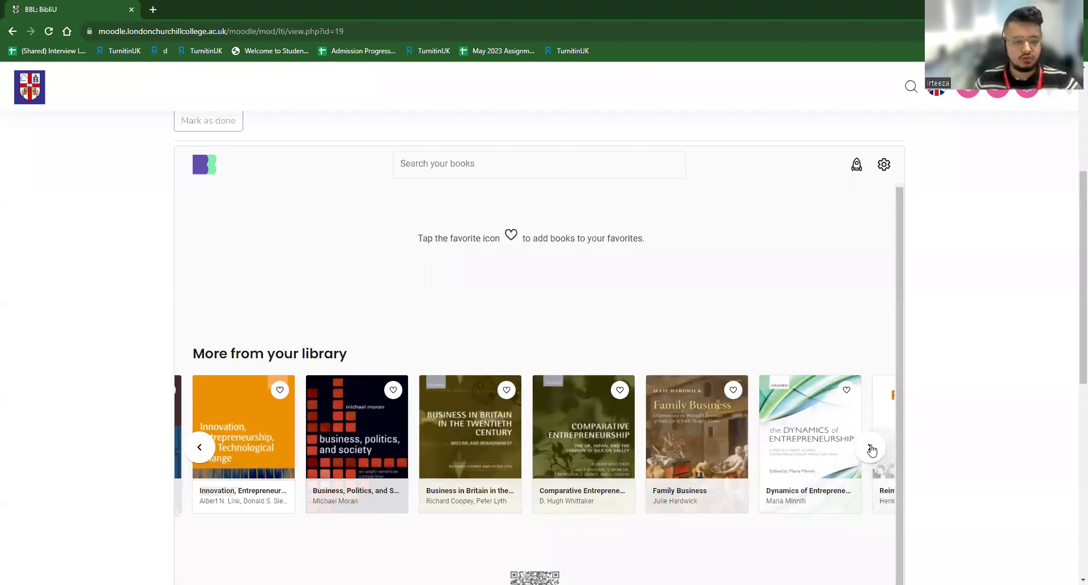
click(871, 449)
click(872, 451)
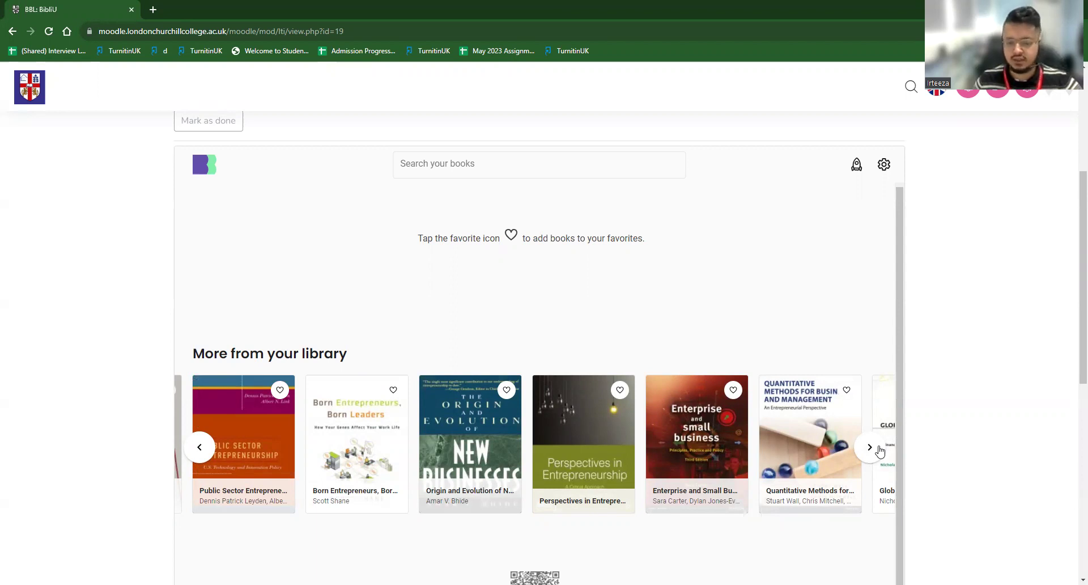
click(199, 449)
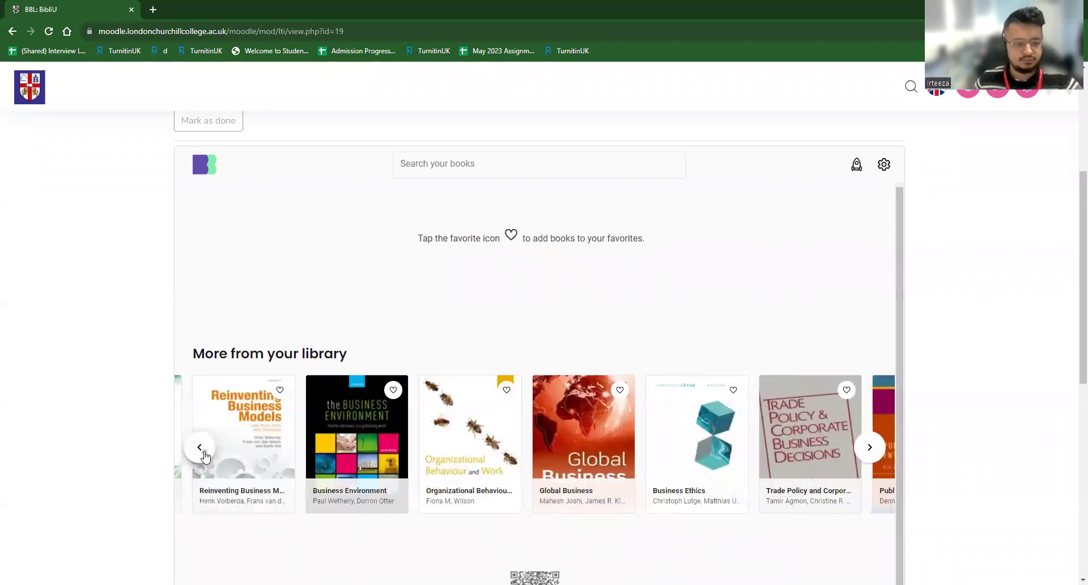
click(201, 452)
click(201, 448)
click(201, 448)
click(201, 449)
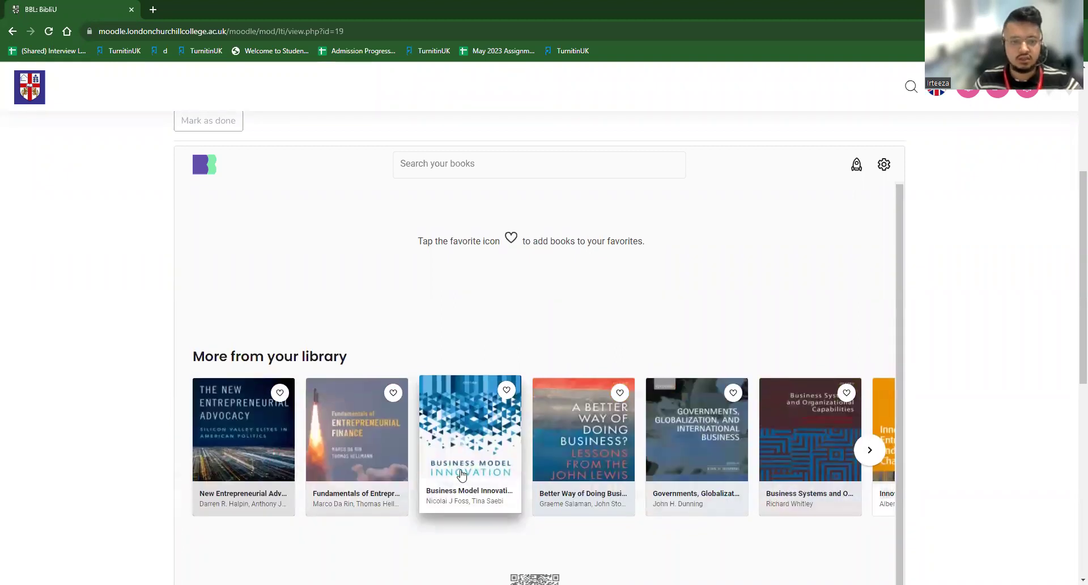
scroll(462, 475, up, 1)
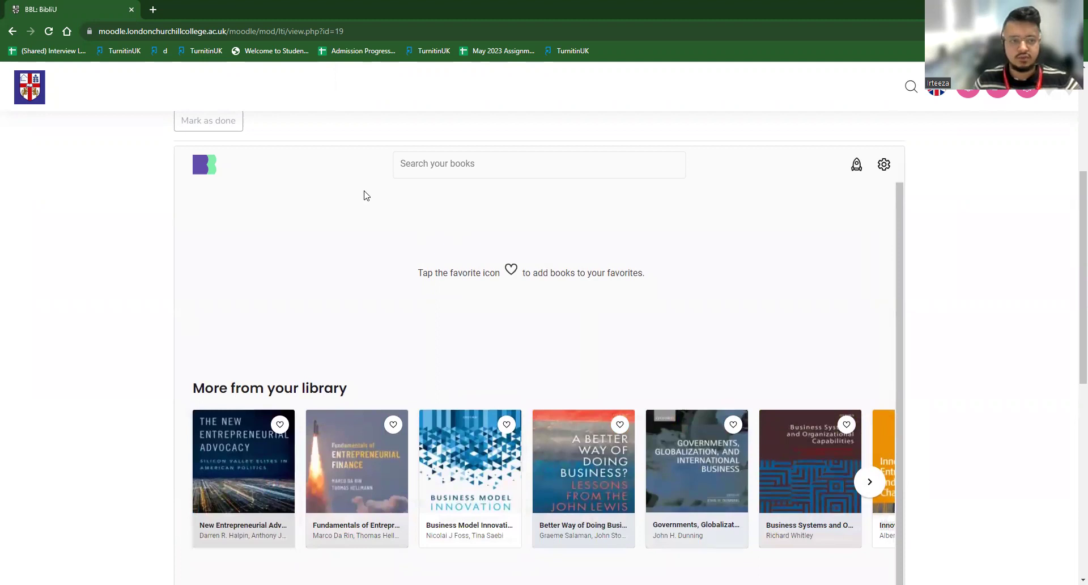
scroll(356, 222, up, 4)
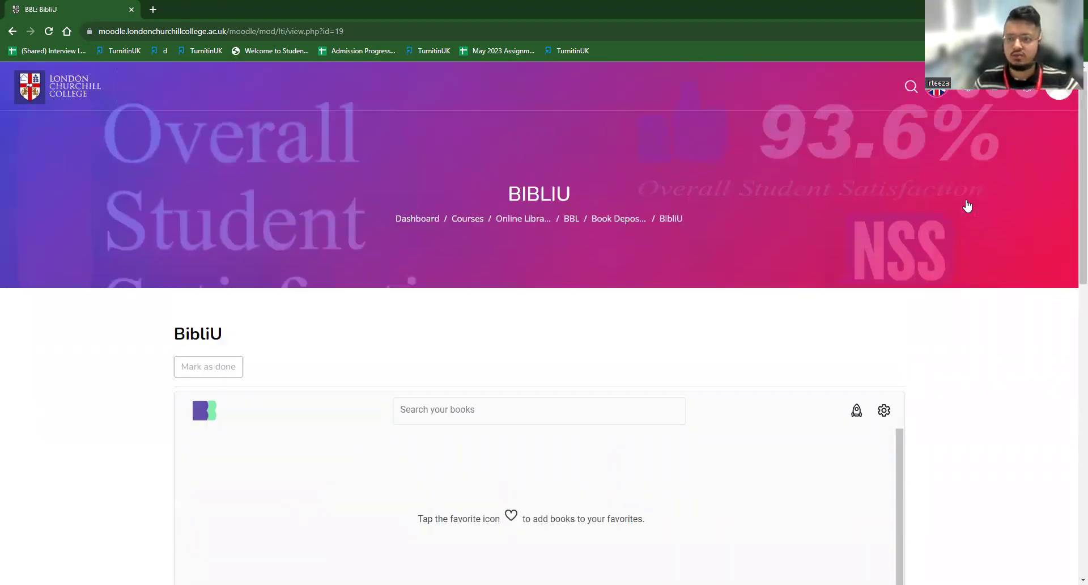
Step: Leave BibliU for the Dashboard and open the site home page at its Courses overview
click(55, 81)
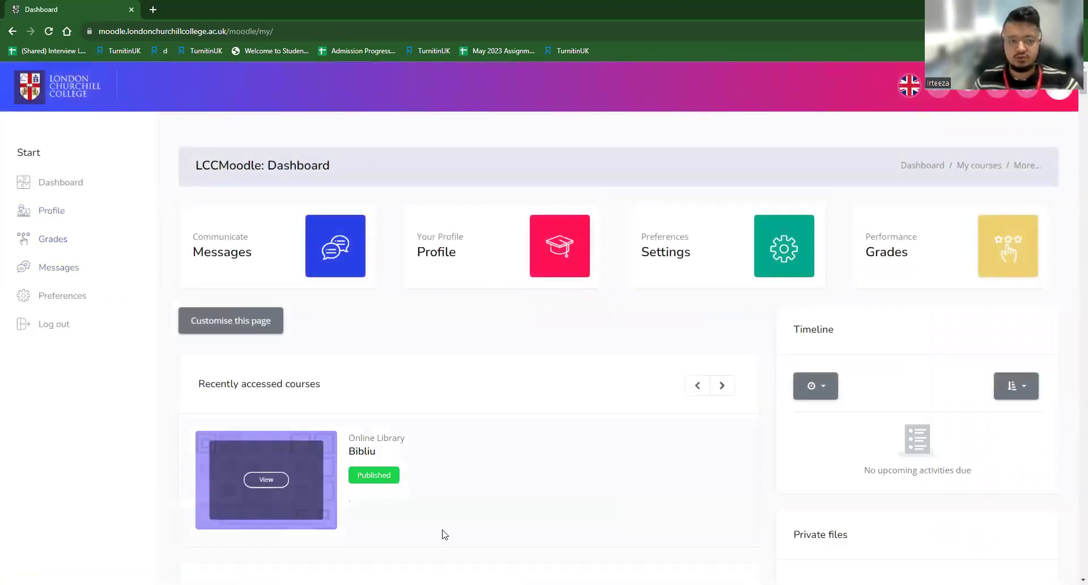
scroll(492, 364, down, 4)
scroll(916, 167, up, 2)
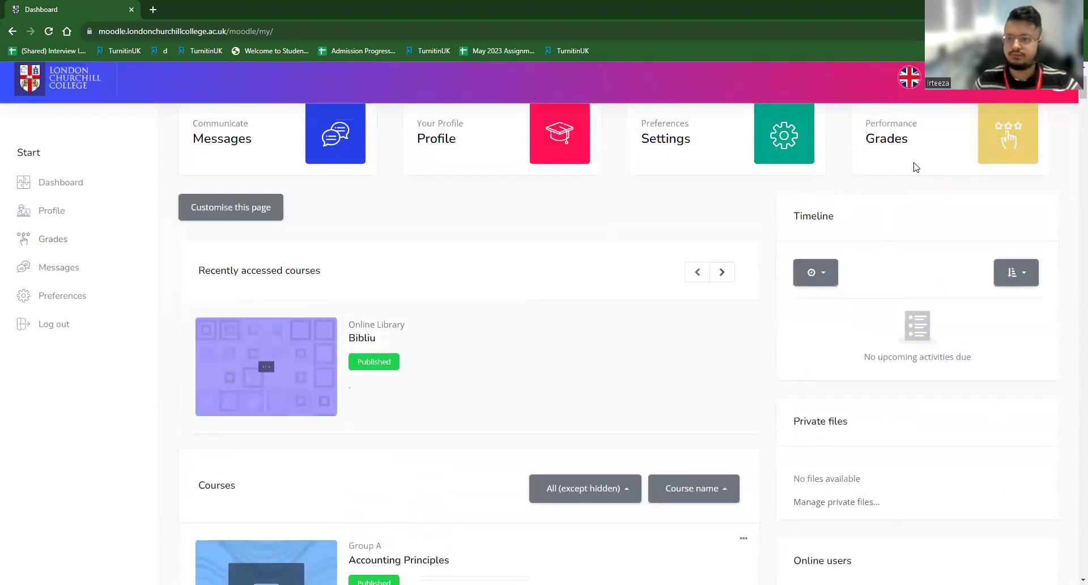
scroll(1021, 106, up, 1)
click(1026, 87)
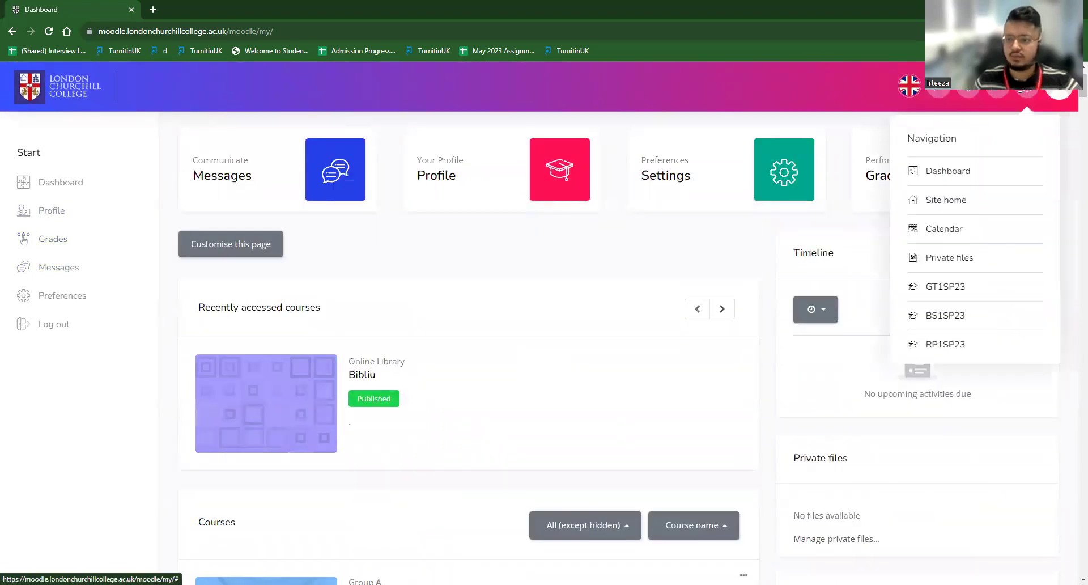
click(929, 205)
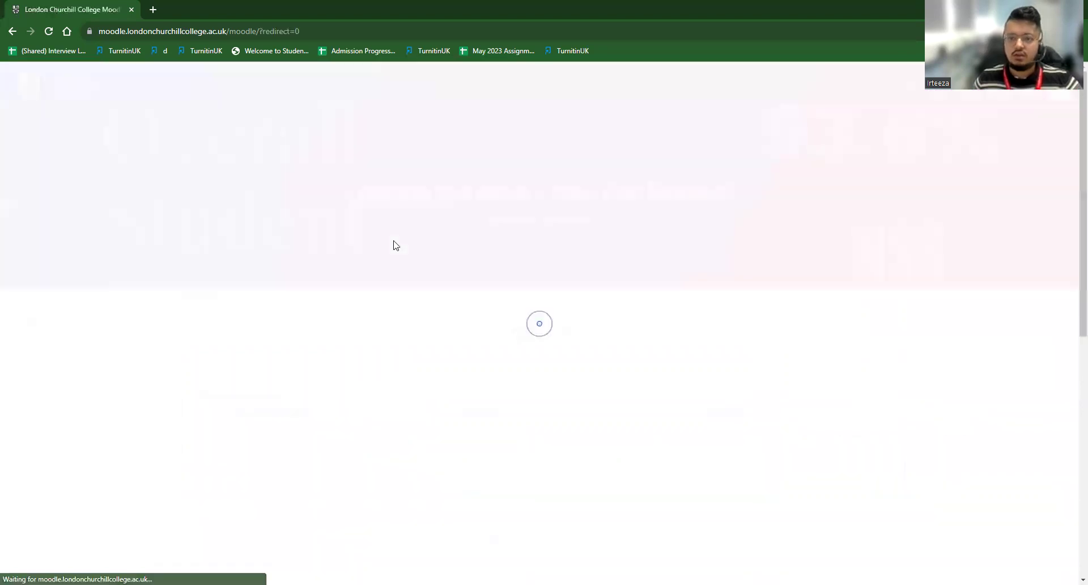
scroll(522, 241, down, 3)
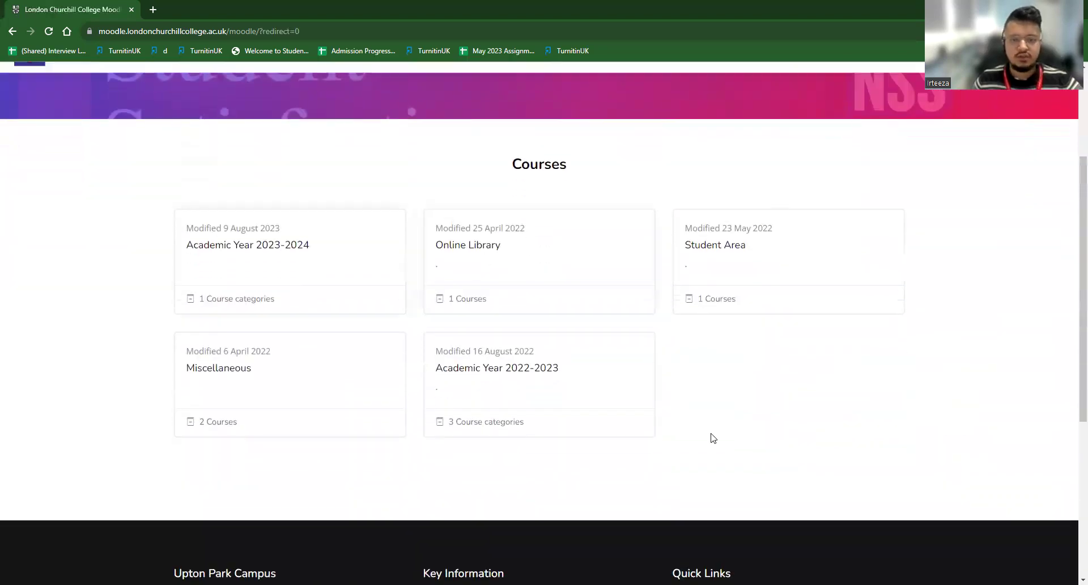
scroll(725, 310, up, 1)
Step: Open the Student Area category and its Student Representation course to show the course content
click(724, 308)
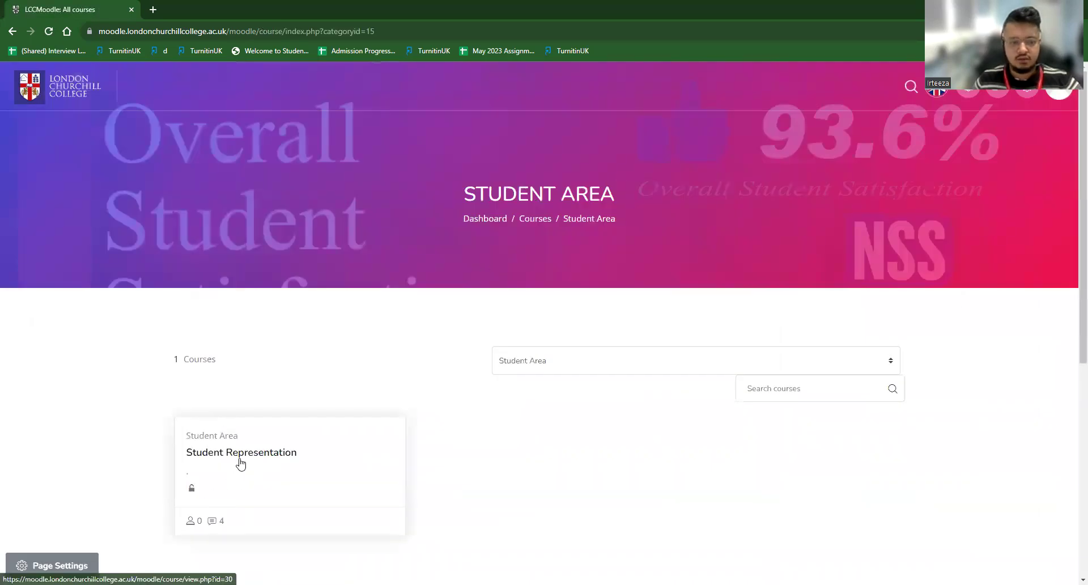
click(263, 453)
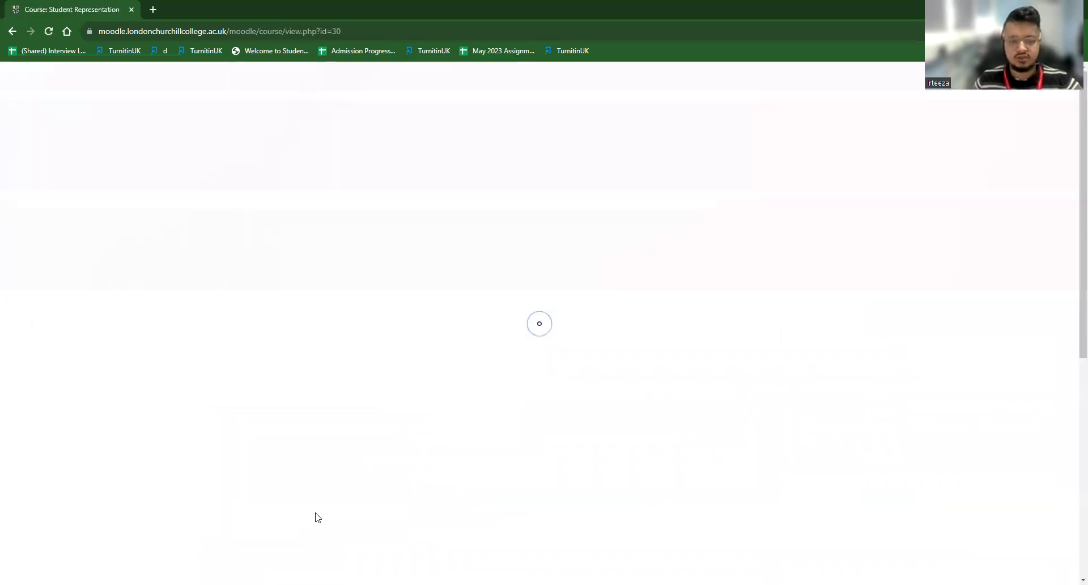
scroll(327, 259, down, 1)
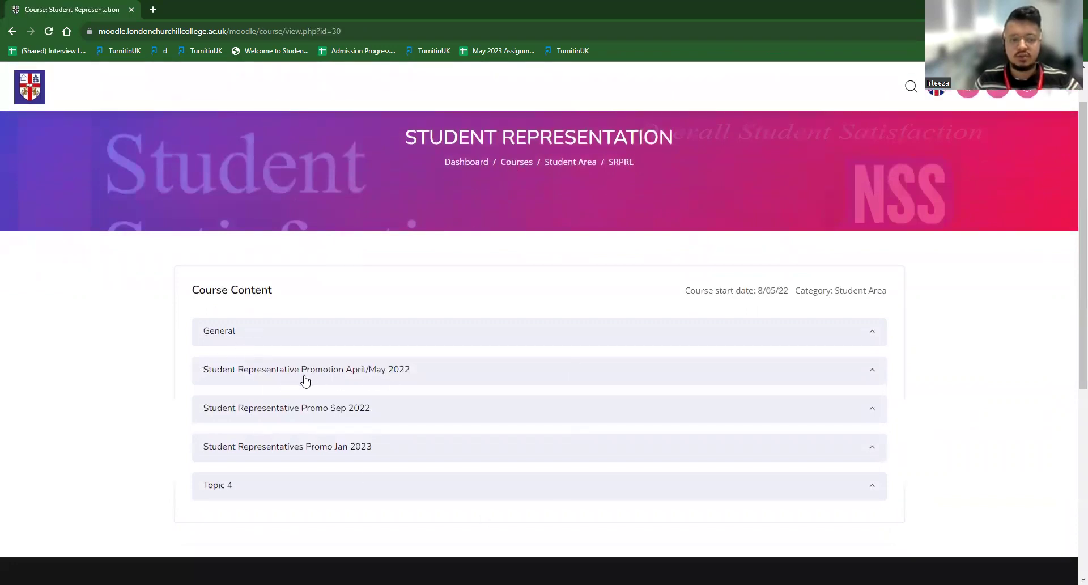
Step: Look through the Student Representative sections for April/May 2022, Sep 2022 and Jan 2023 in the course content
click(385, 373)
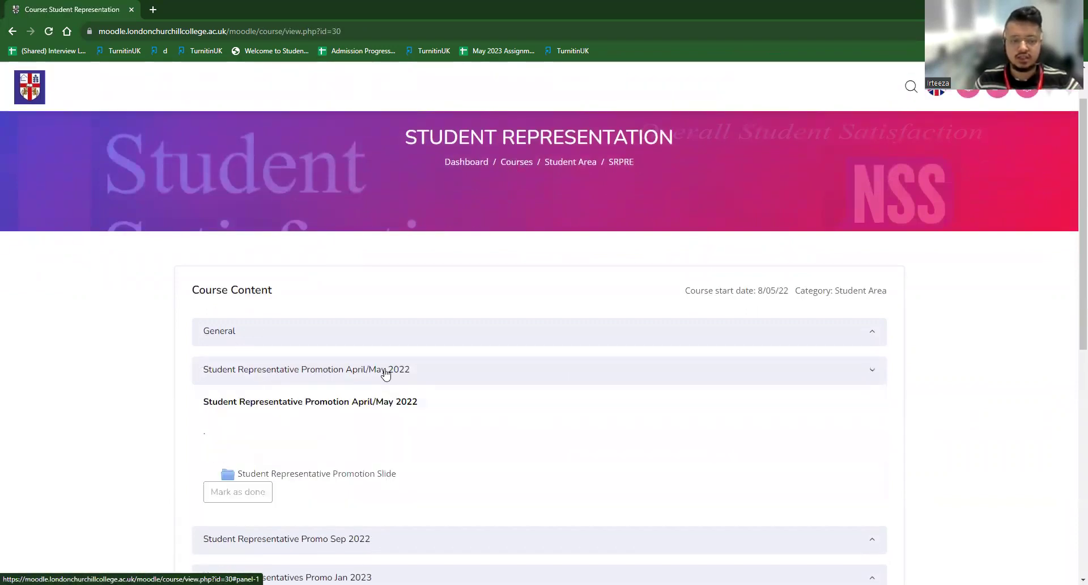
click(383, 373)
click(335, 414)
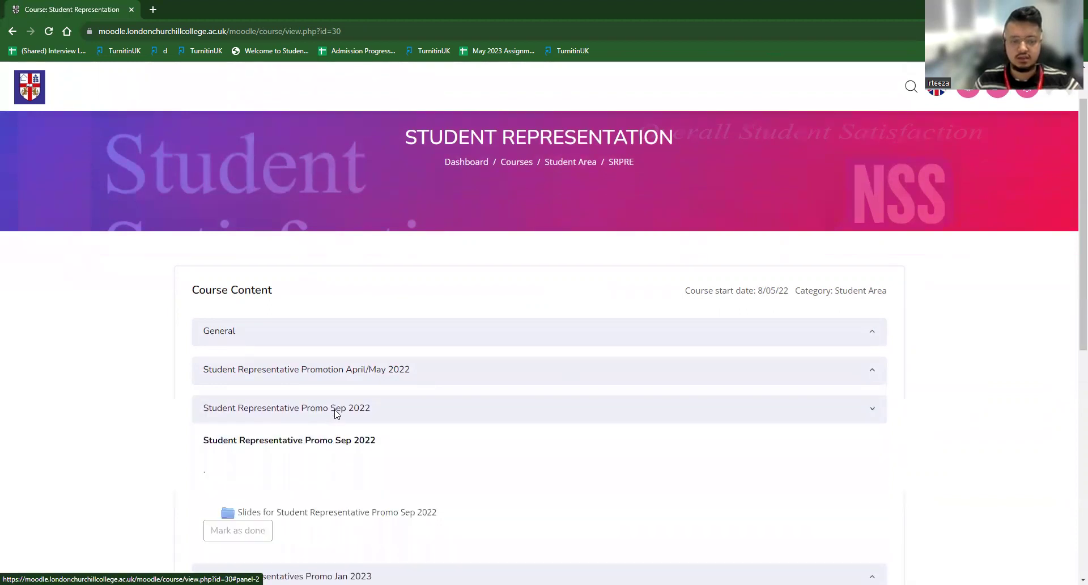
scroll(326, 391, down, 5)
click(307, 337)
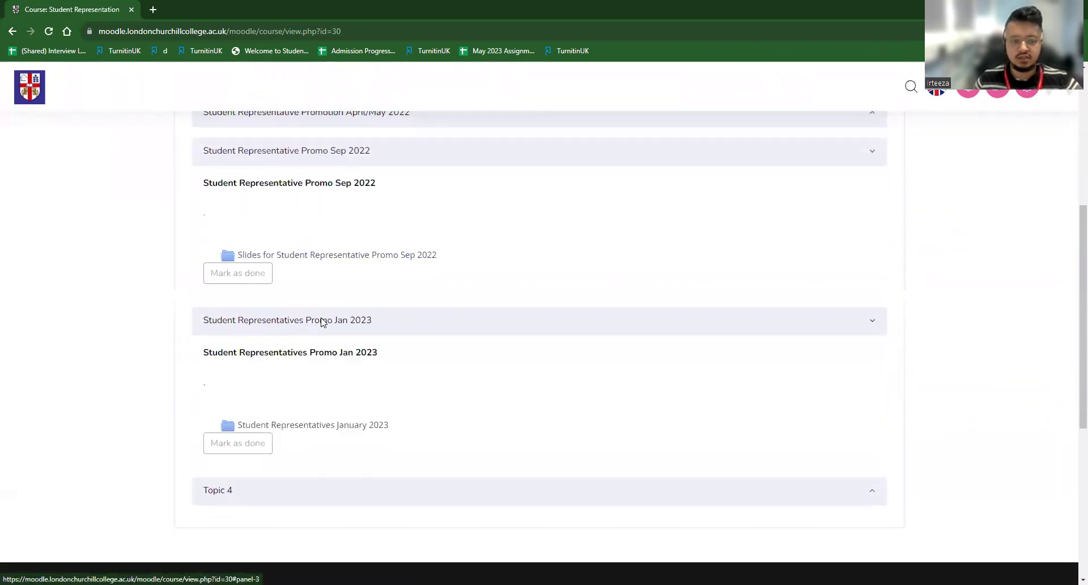
scroll(300, 340, down, 5)
scroll(310, 414, up, 10)
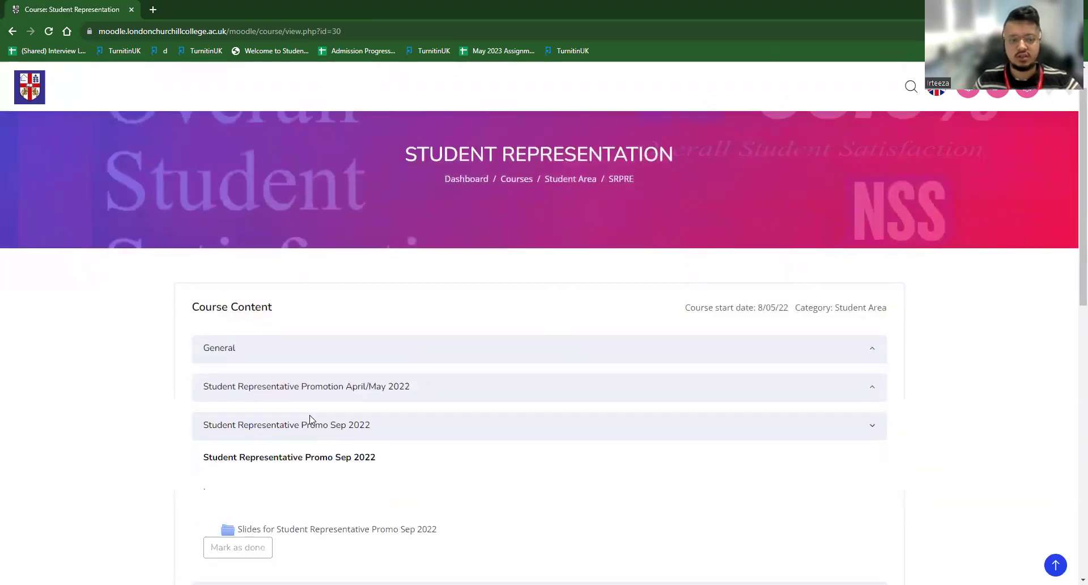
Step: View the Slides for Student Representative Promo Sep 2022 folder and go back through the visited pages to the Dashboard
click(324, 541)
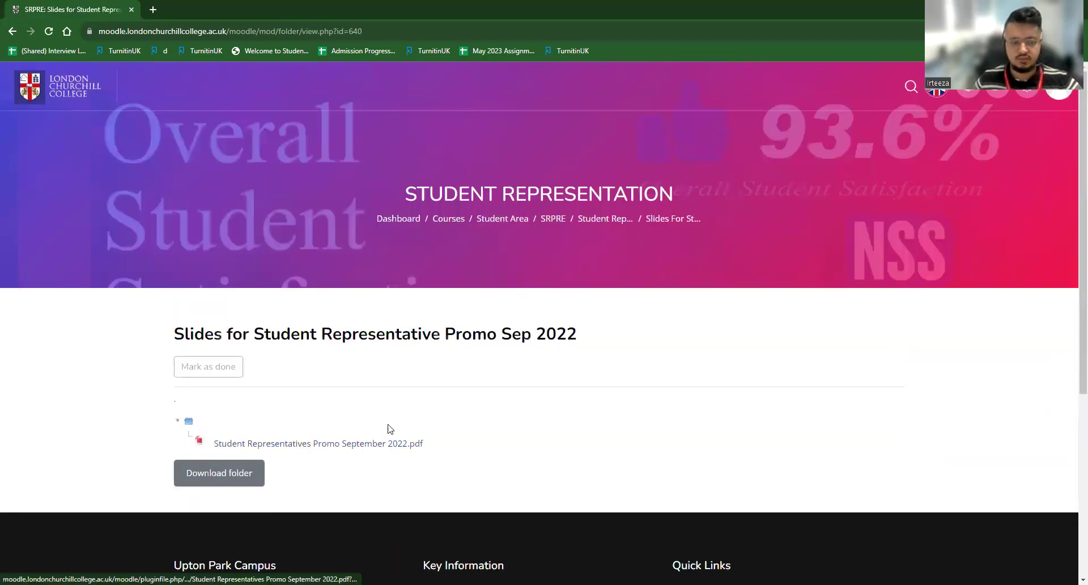
click(14, 32)
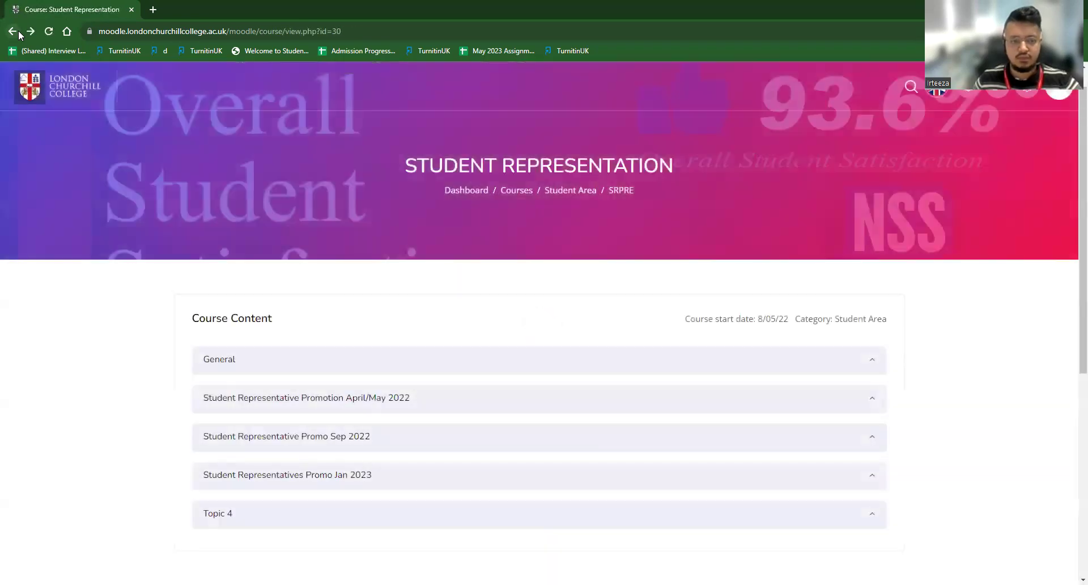
click(19, 32)
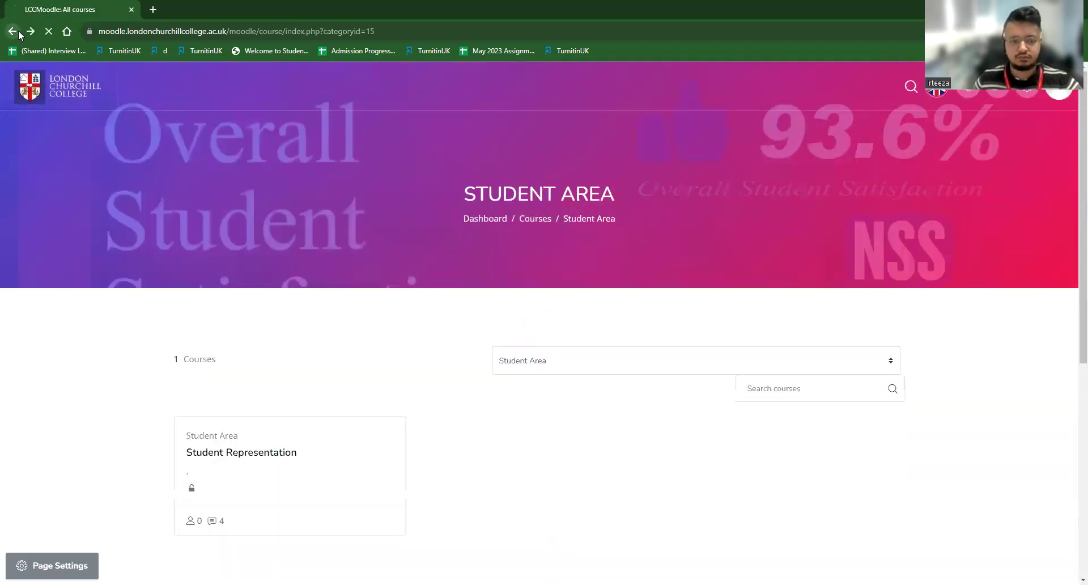
click(12, 31)
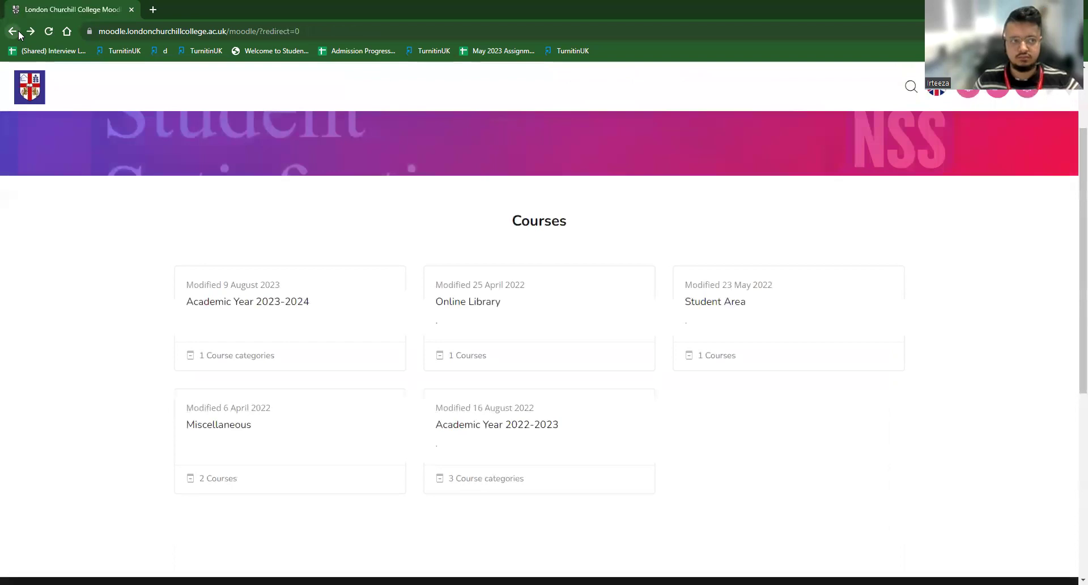
click(18, 34)
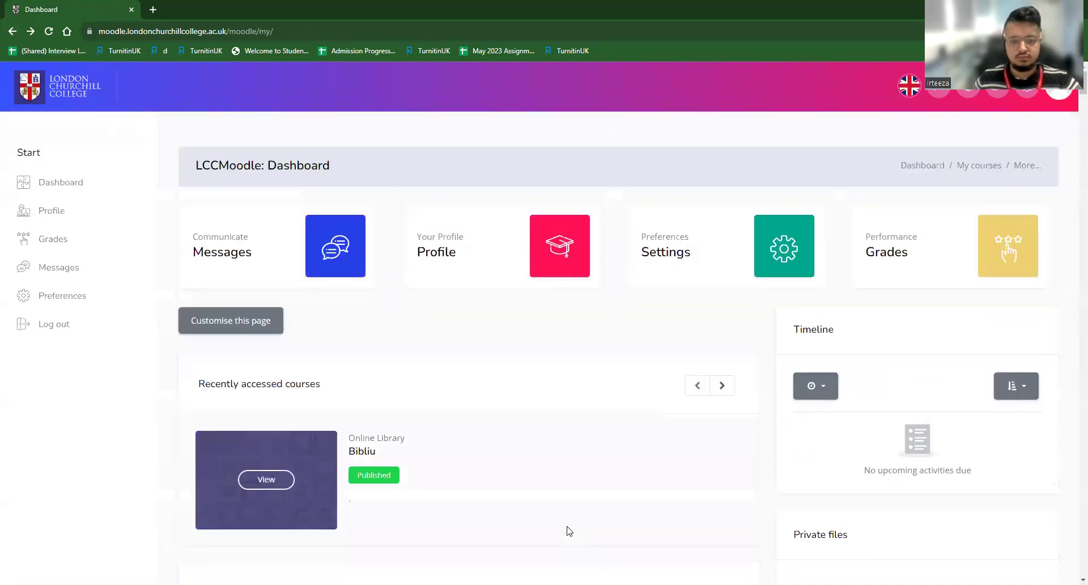